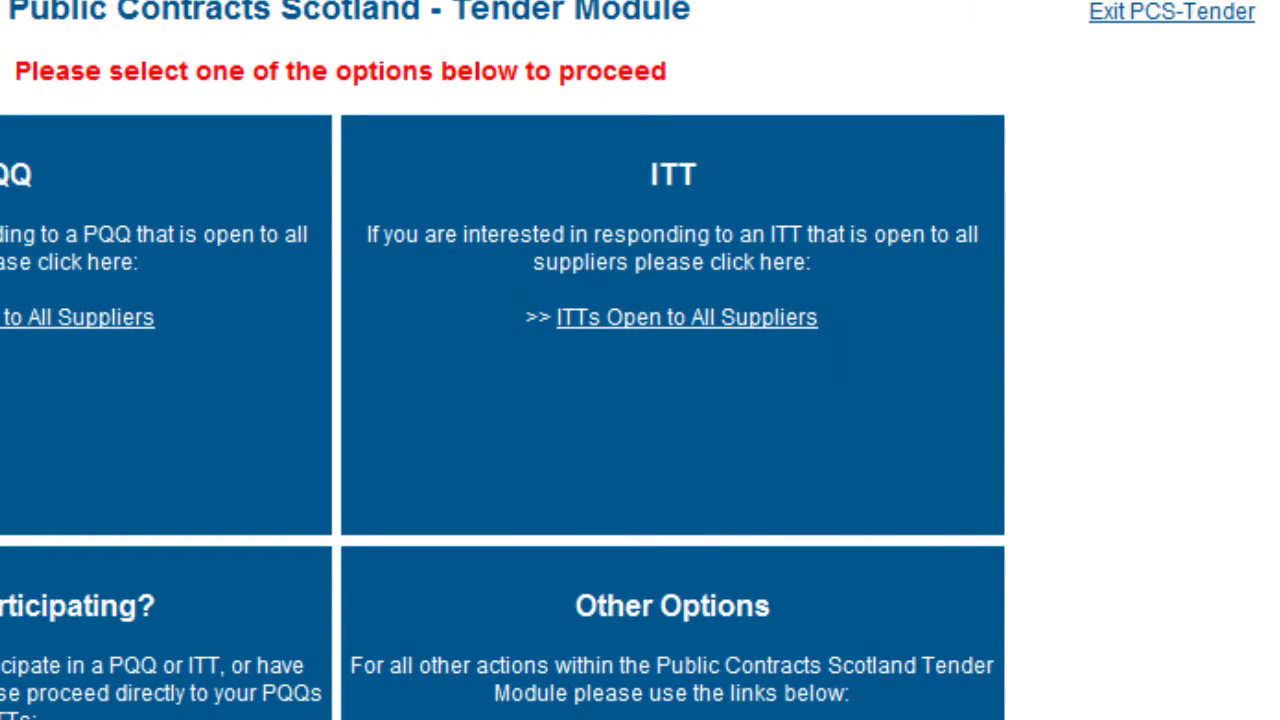
- Search the ITTs open to all suppliers by Project Code '1248'
{"action": "left_click", "coordinate": [626, 318]}
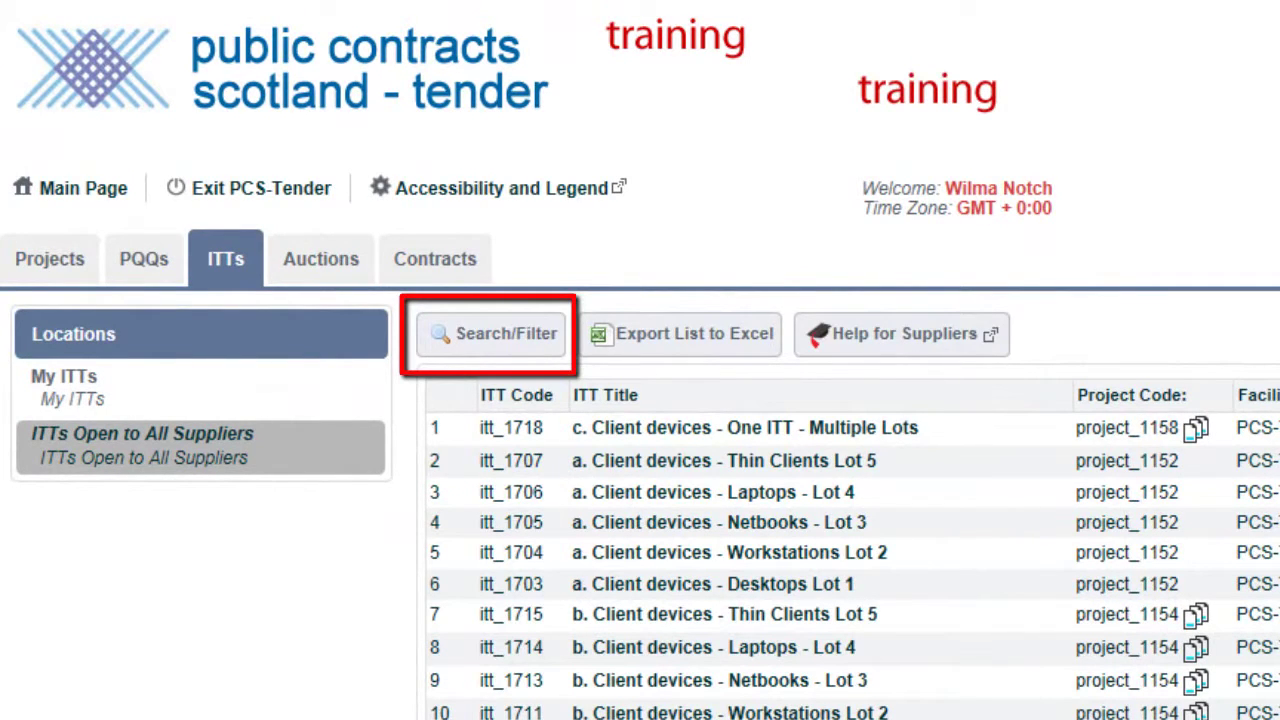
{"action": "left_click", "coordinate": [503, 343]}
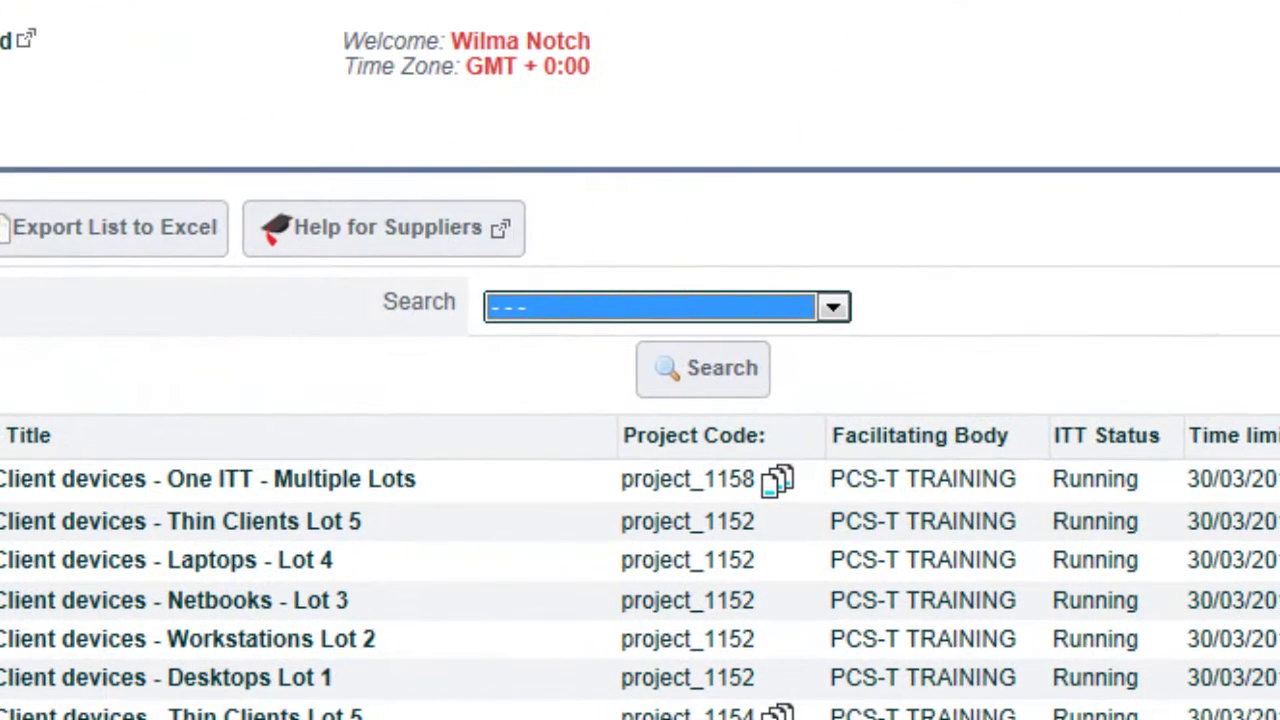
{"action": "left_click", "coordinate": [833, 308]}
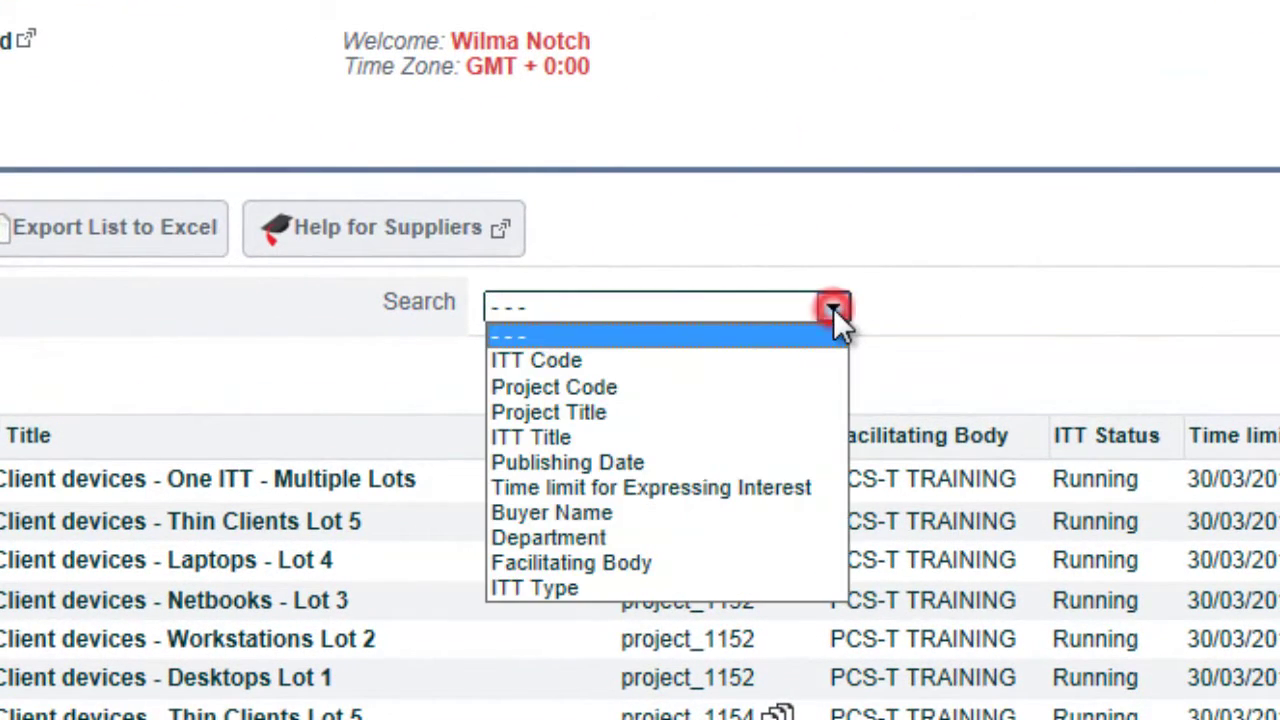
{"action": "left_click", "coordinate": [619, 389]}
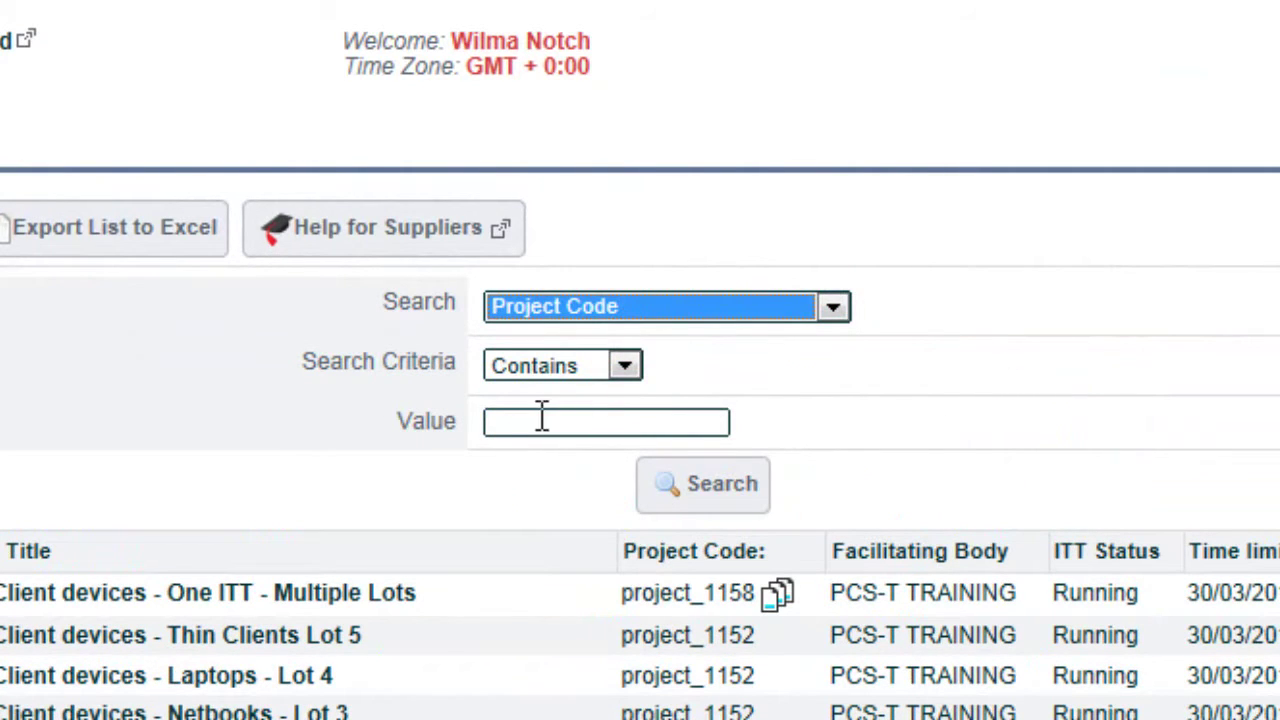
{"action": "left_click", "coordinate": [505, 420]}
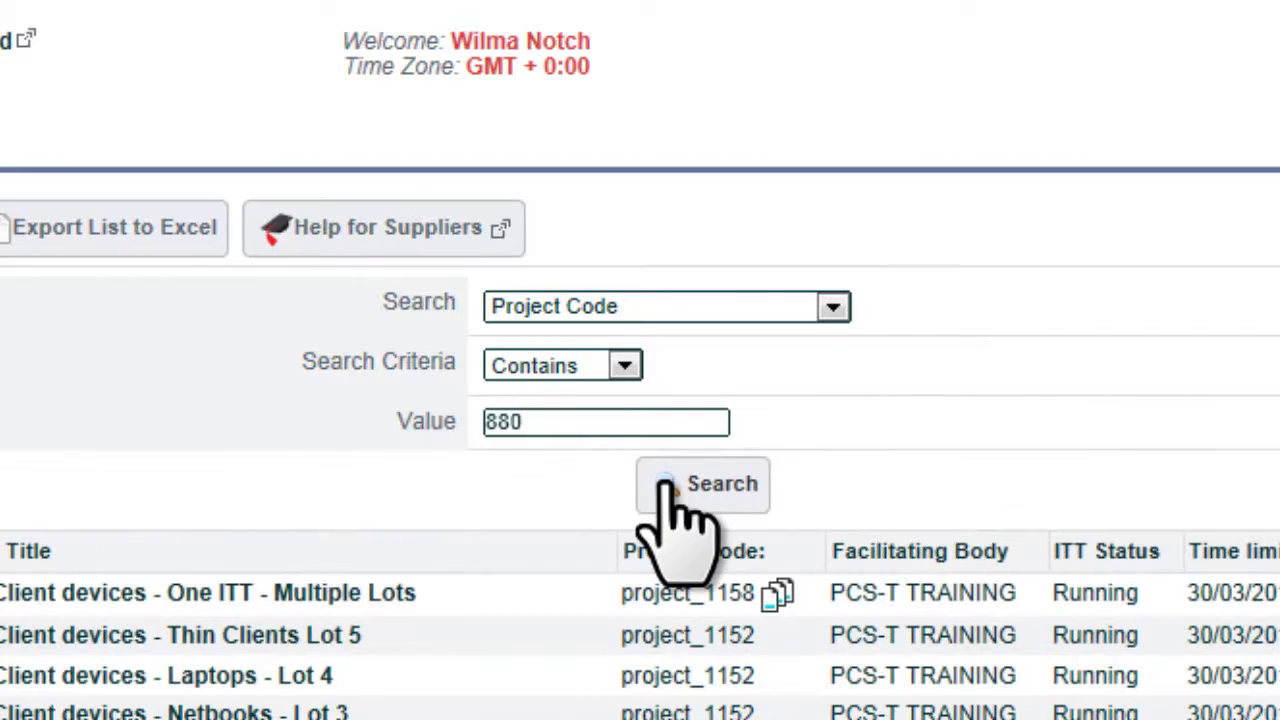
{"action": "left_click", "coordinate": [666, 486]}
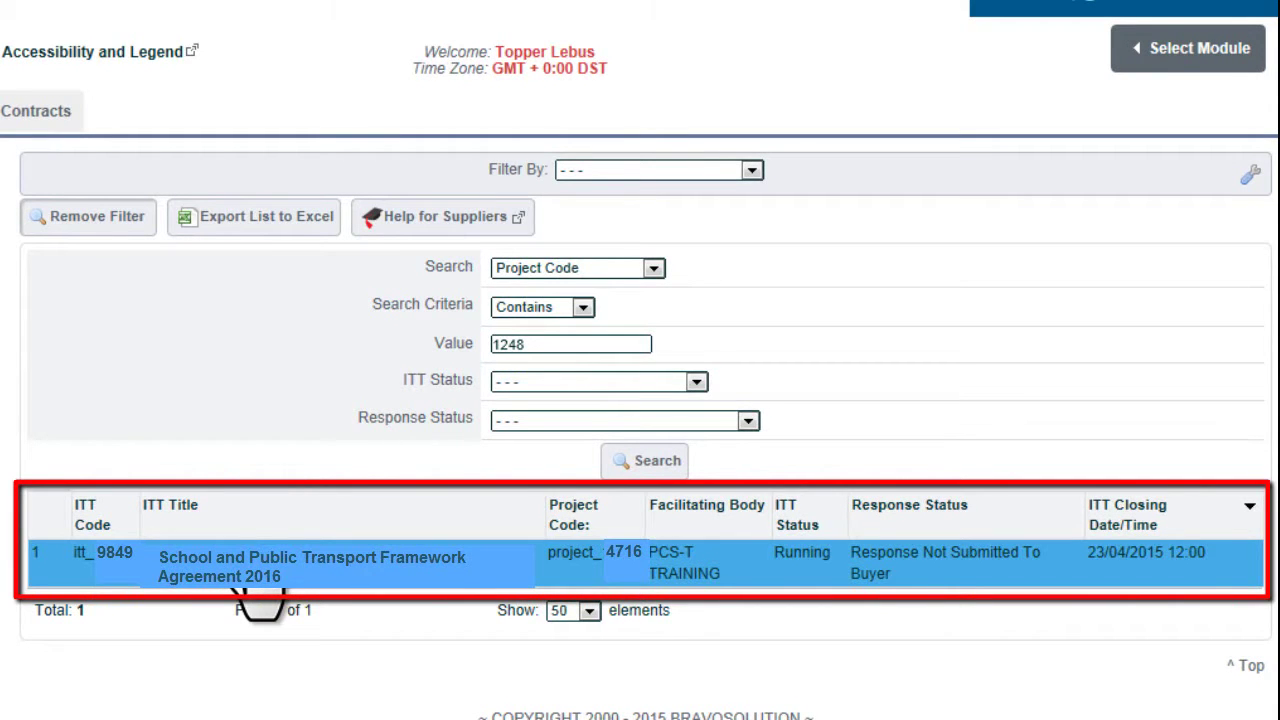
- Open the School and Public Transport Framework Agreement 2016 ITT and confirm expressing interest
{"action": "left_click", "coordinate": [250, 545]}
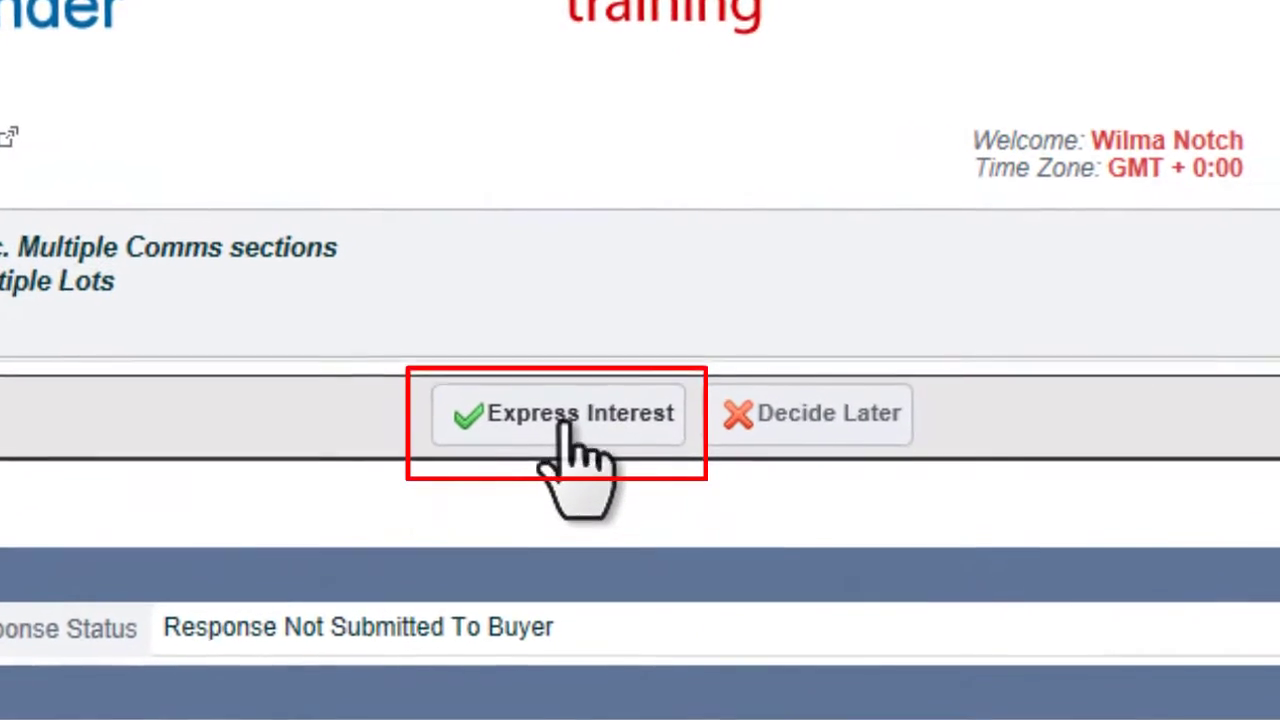
{"action": "left_click", "coordinate": [560, 432]}
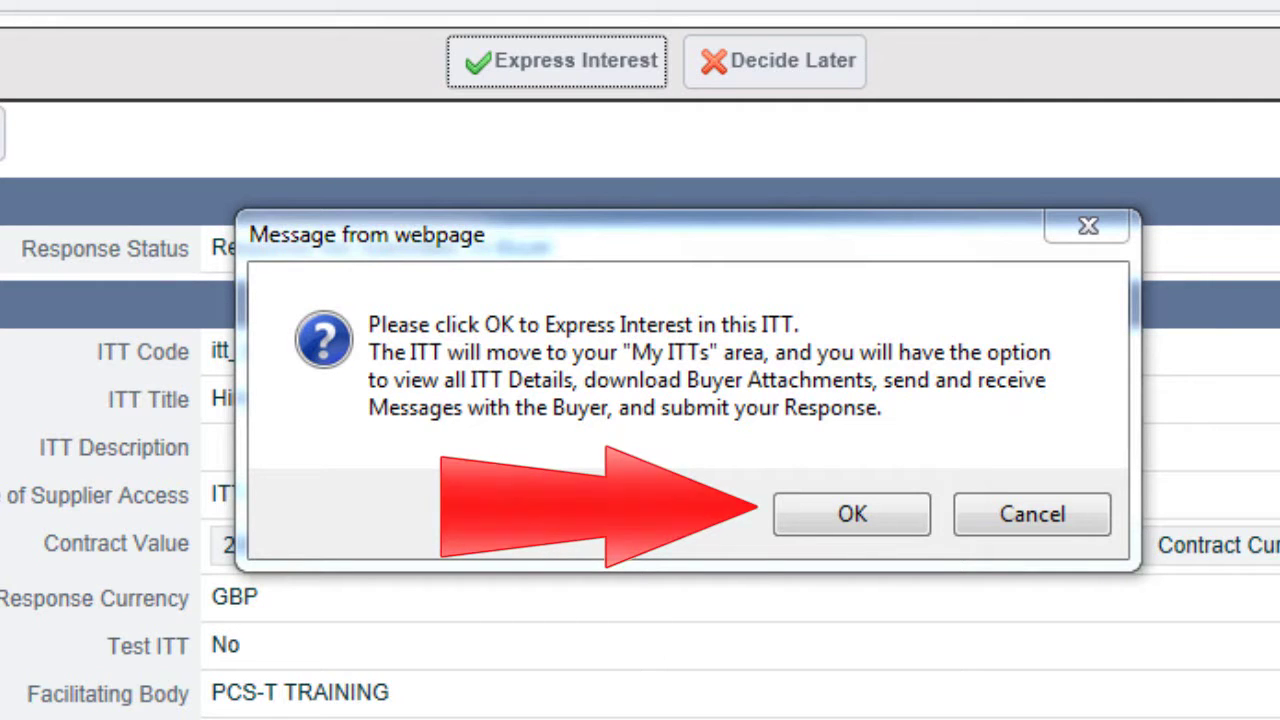
{"action": "key", "text": "Return"}
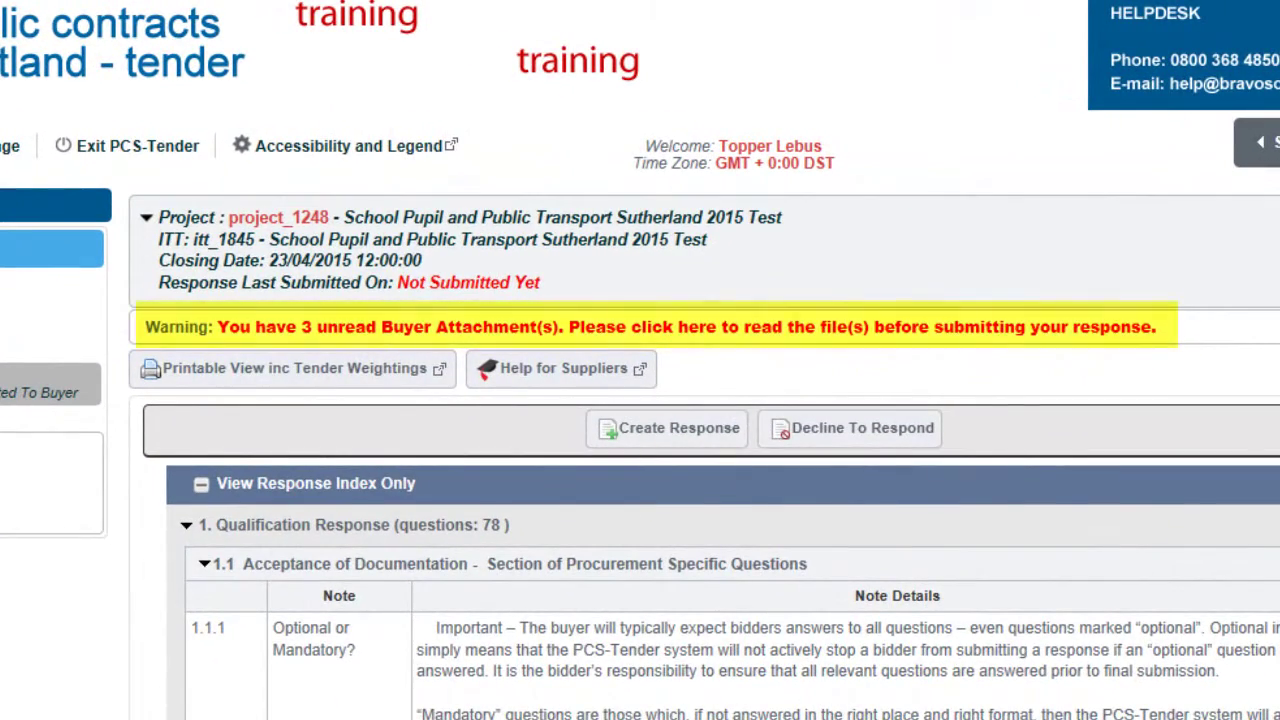
- Save the Bidder Agreement .doc attachment into Desktop > SPPT Sutherland 2015 - Documents
{"action": "left_click", "coordinate": [696, 327]}
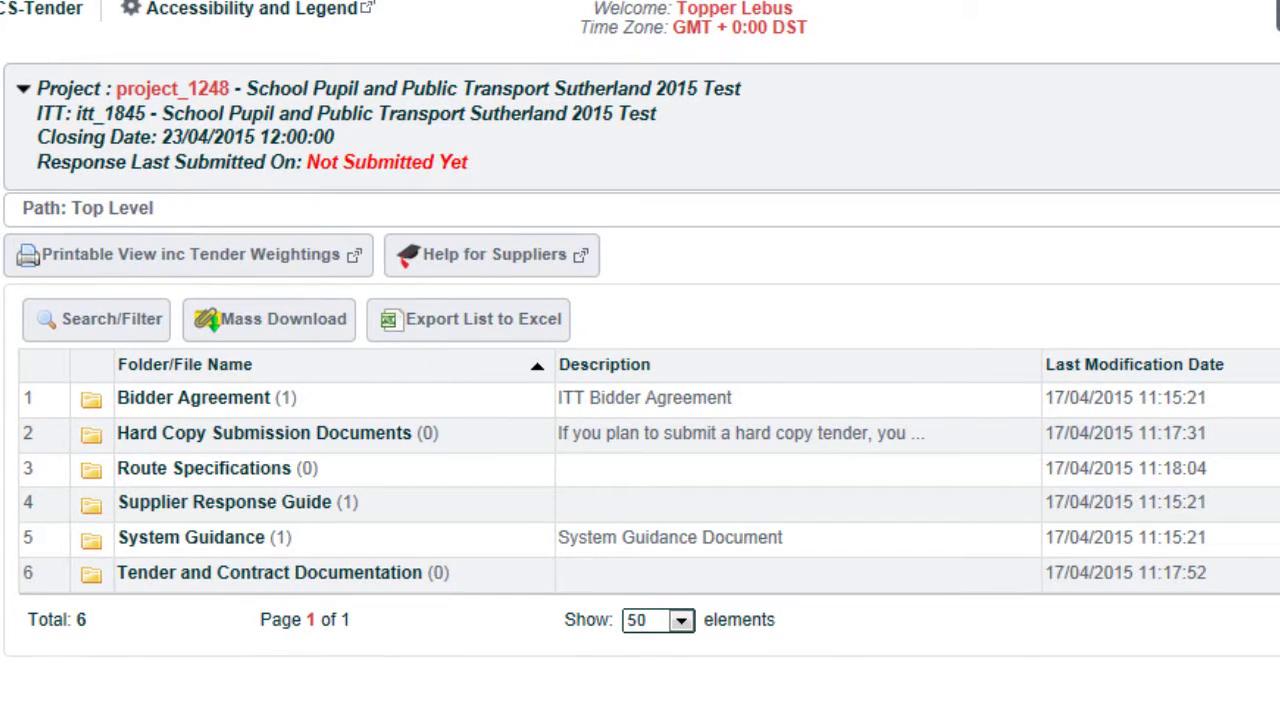
{"action": "left_click", "coordinate": [222, 398]}
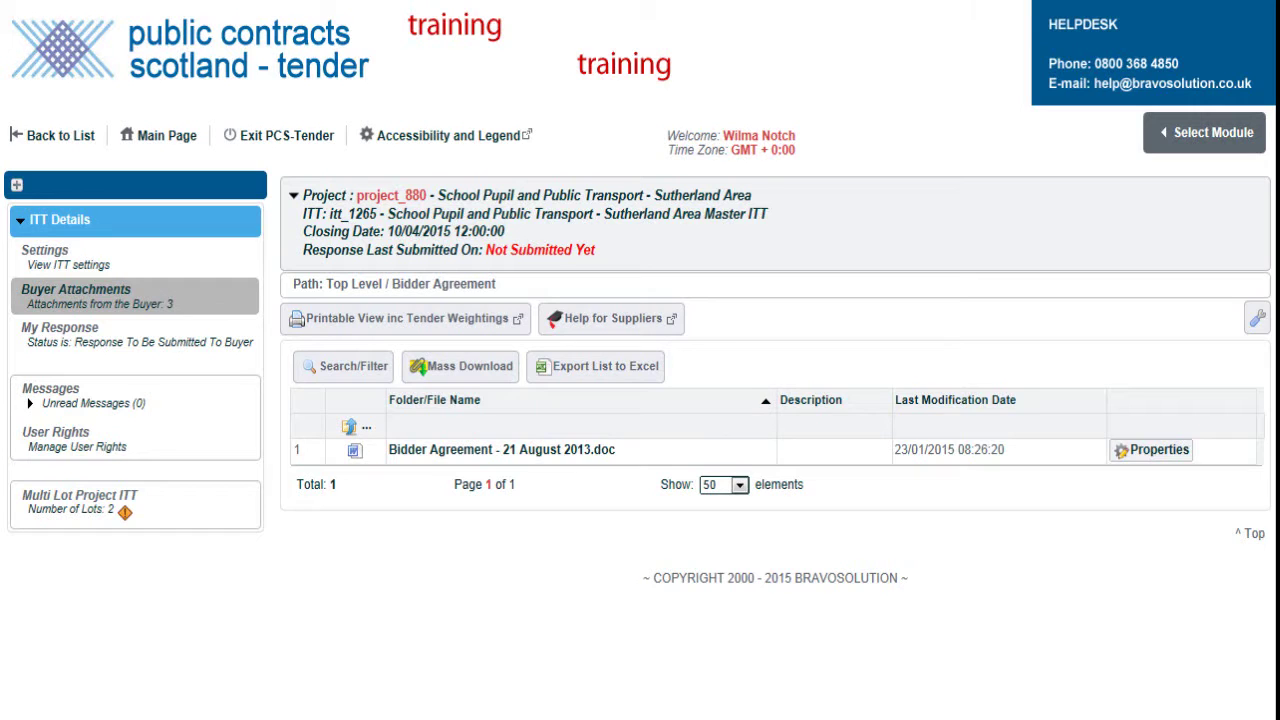
{"action": "left_click", "coordinate": [523, 452]}
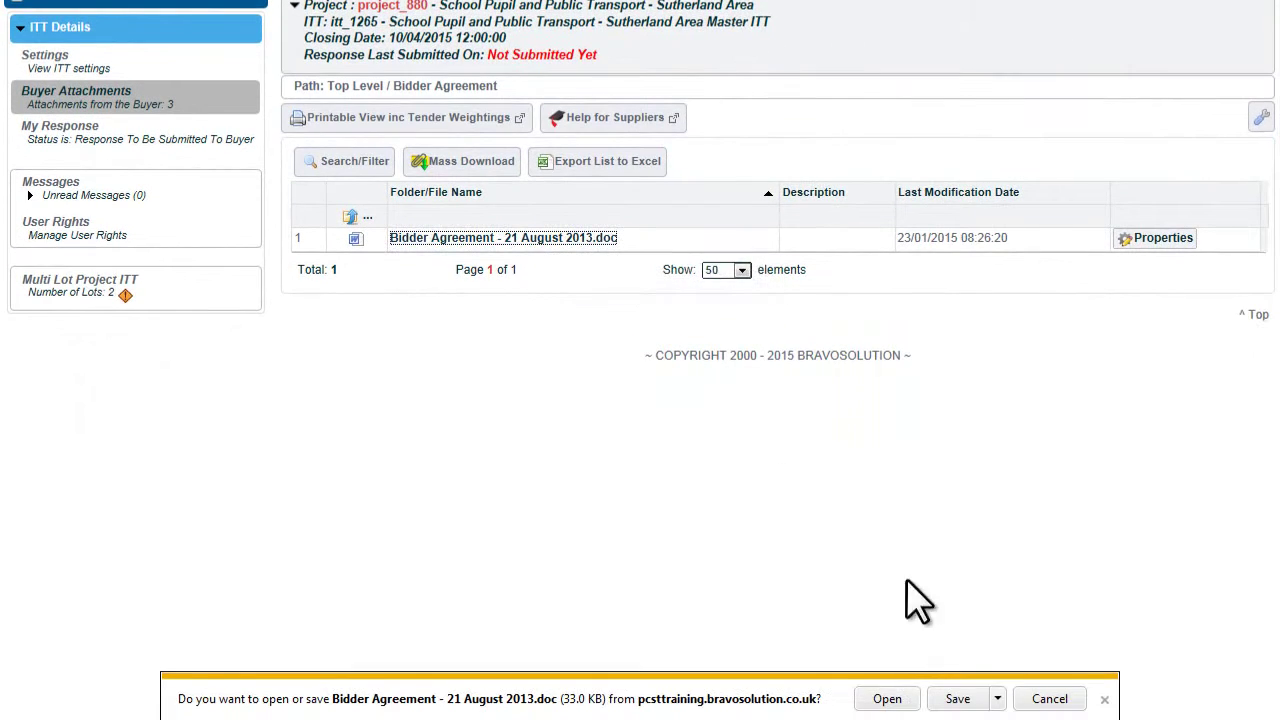
{"action": "left_click", "coordinate": [997, 699]}
{"action": "left_click", "coordinate": [1038, 676]}
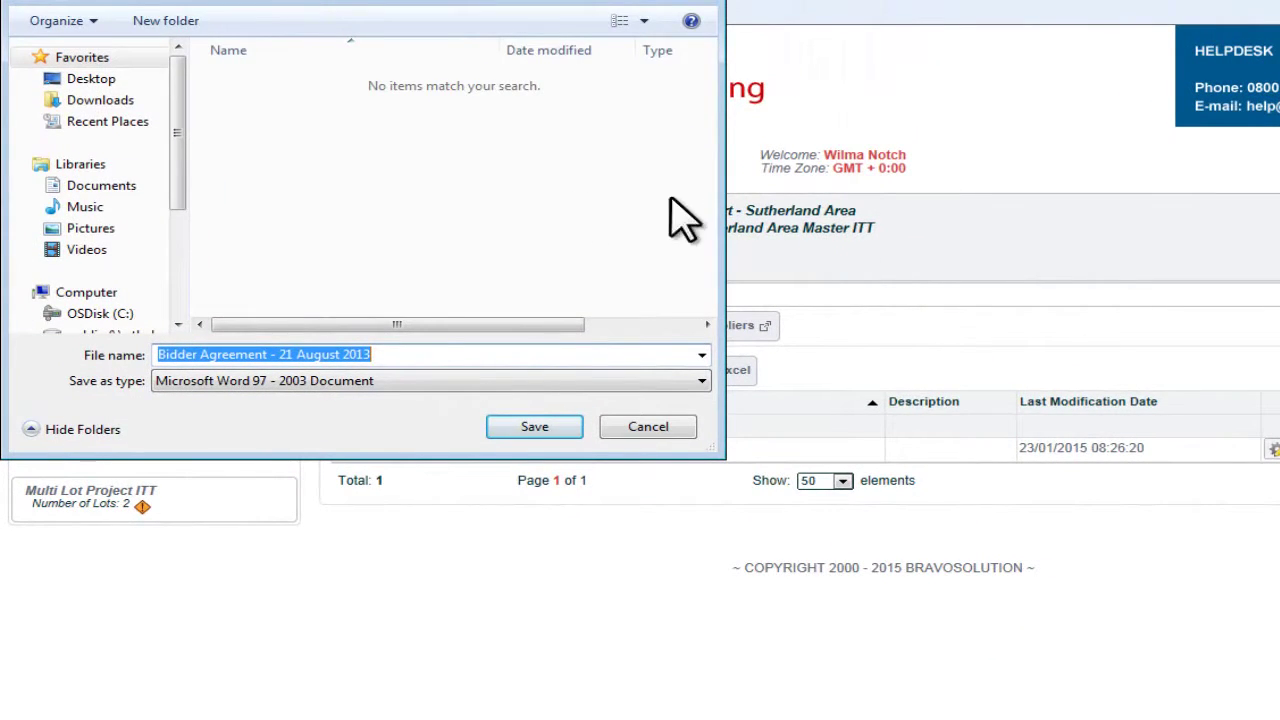
{"action": "left_click", "coordinate": [93, 82]}
{"action": "scroll", "coordinate": [714, 229], "scroll_direction": "down", "scroll_amount": 5}
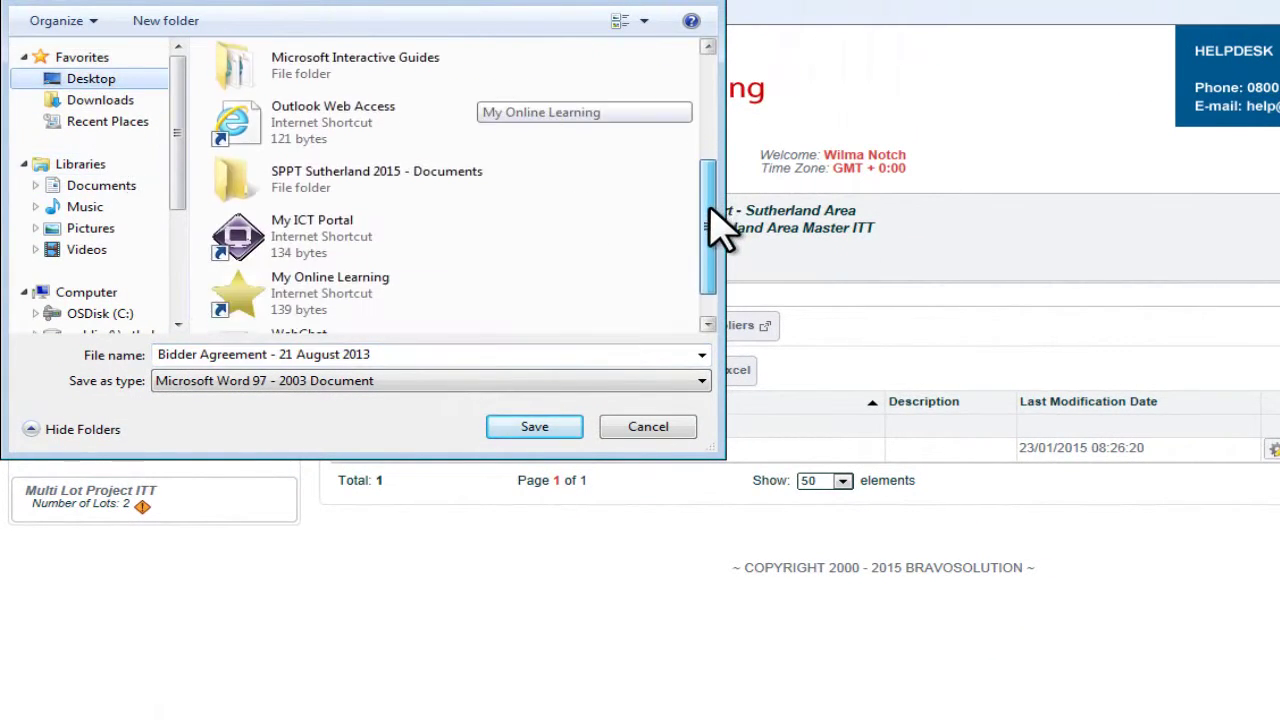
{"action": "left_click", "coordinate": [320, 172]}
{"action": "left_click", "coordinate": [320, 172]}
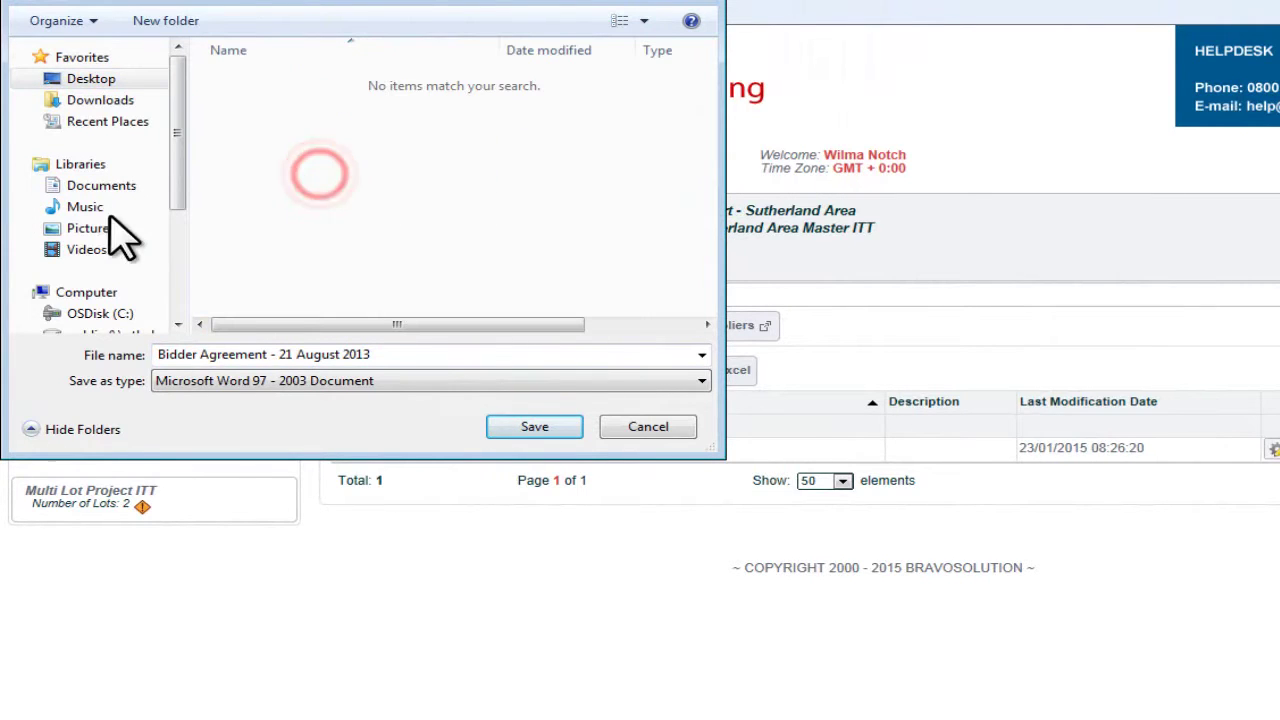
{"action": "left_click", "coordinate": [510, 430]}
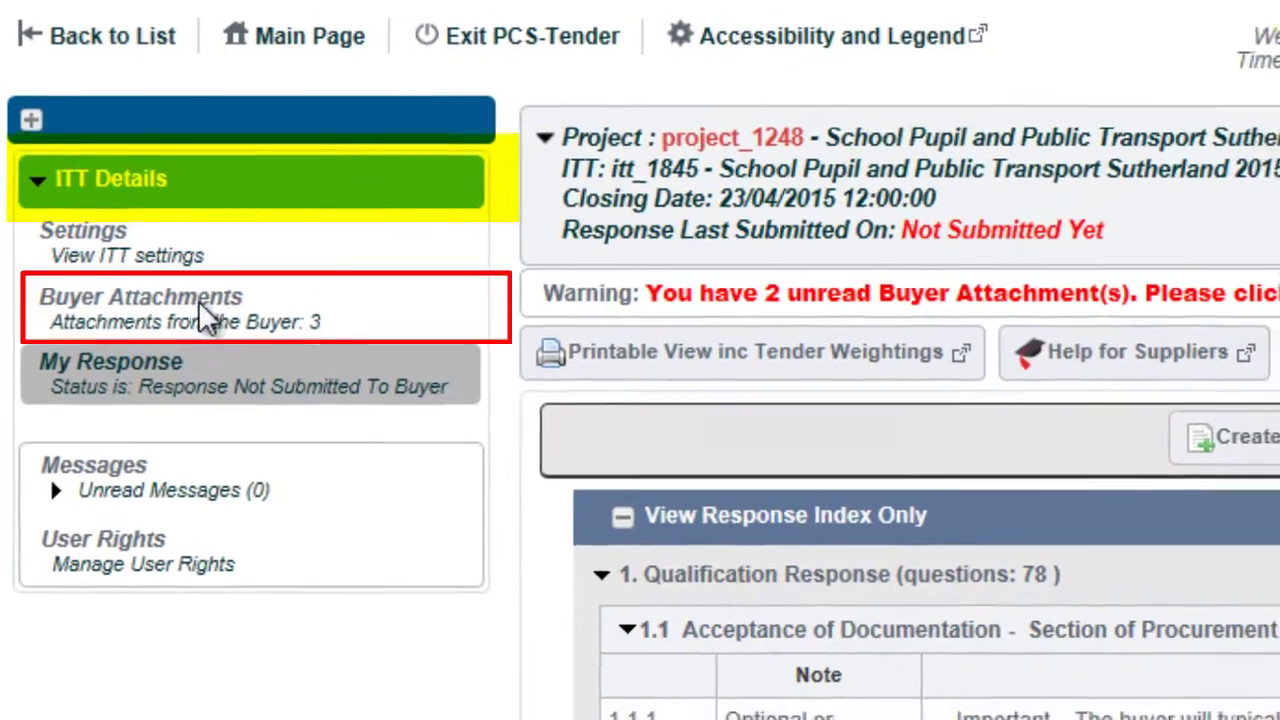
{"action": "left_click", "coordinate": [205, 312]}
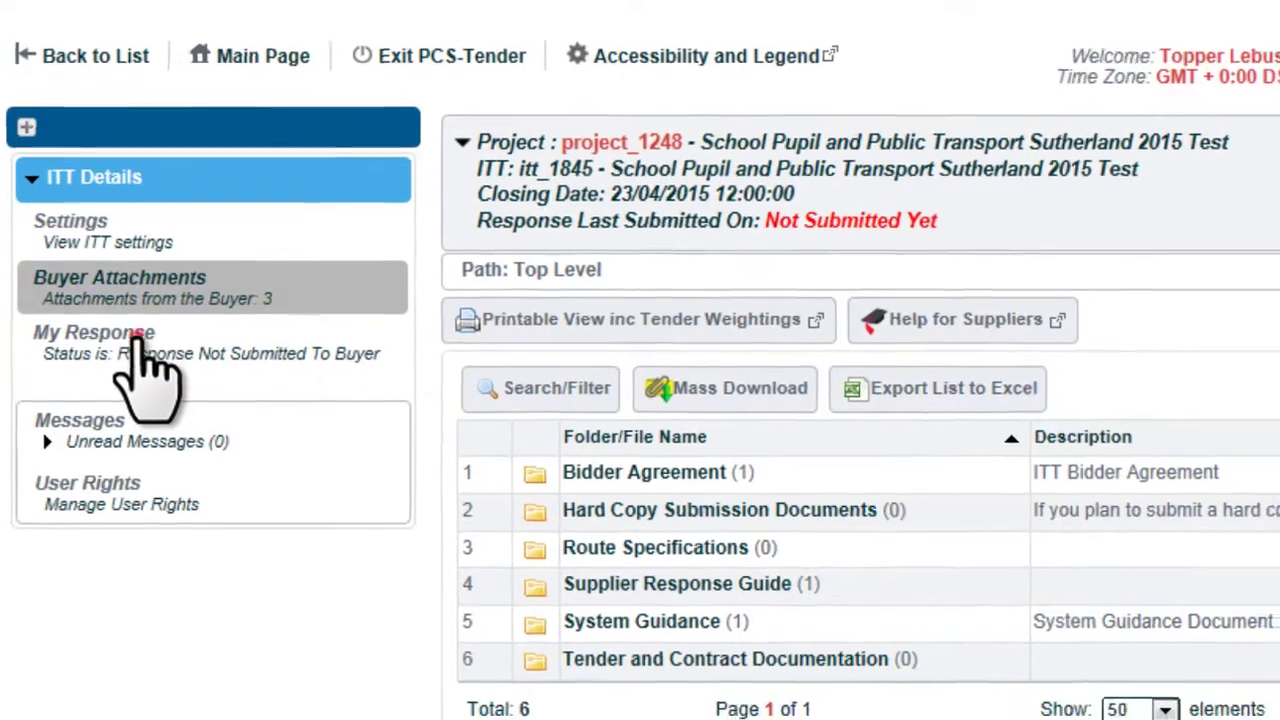
{"action": "left_click", "coordinate": [140, 345]}
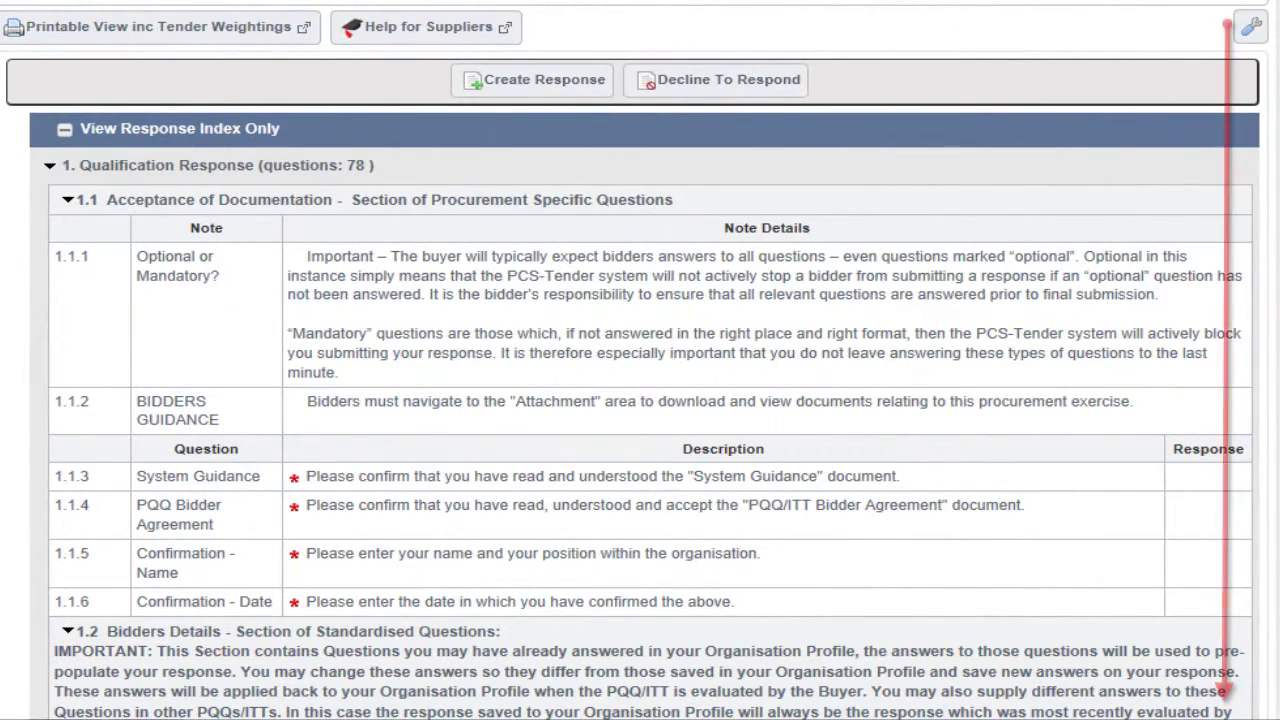
{"action": "scroll", "coordinate": [640, 400], "scroll_direction": "down", "scroll_amount": 5}
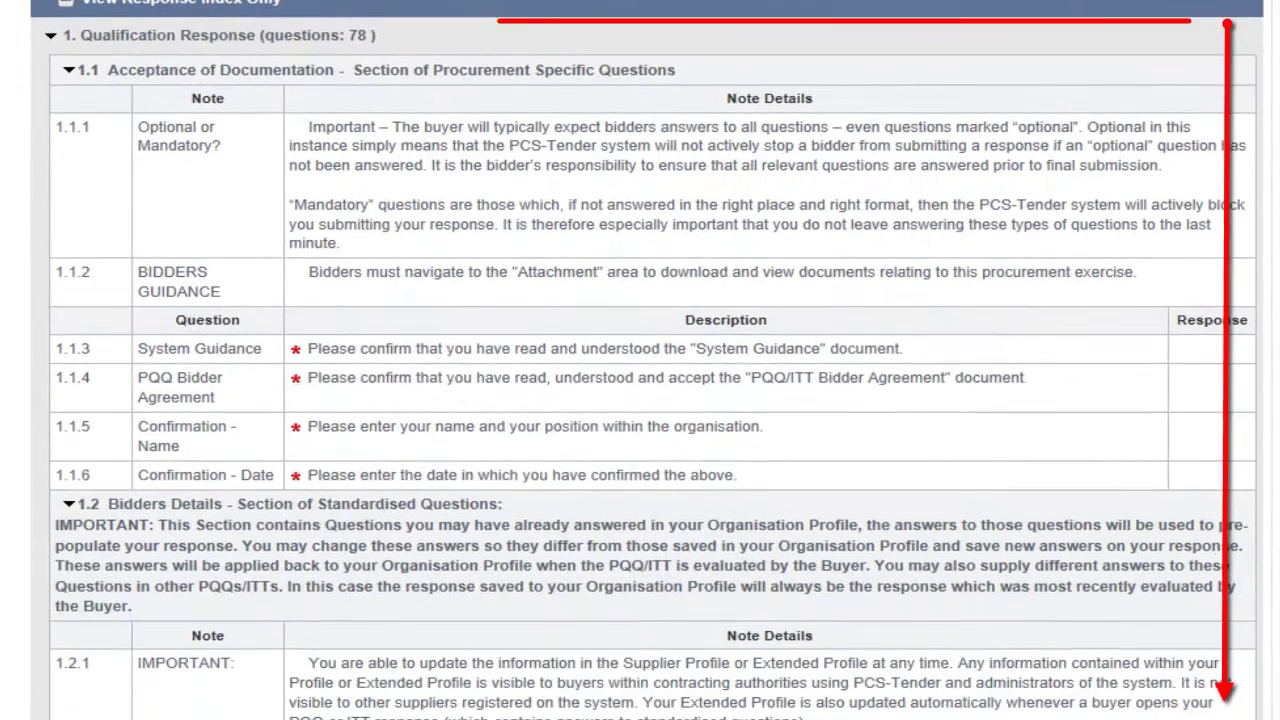
{"action": "scroll", "coordinate": [640, 400], "scroll_direction": "down", "scroll_amount": 2}
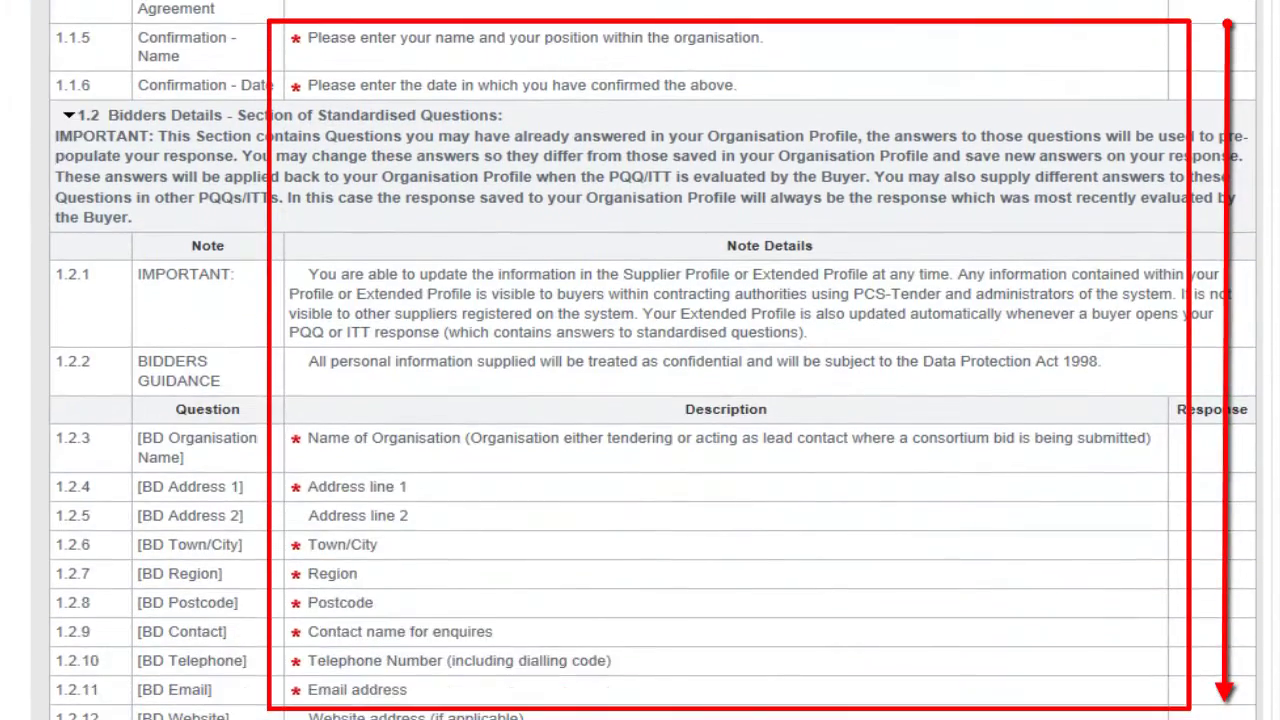
{"action": "scroll", "coordinate": [640, 400], "scroll_direction": "down", "scroll_amount": 6}
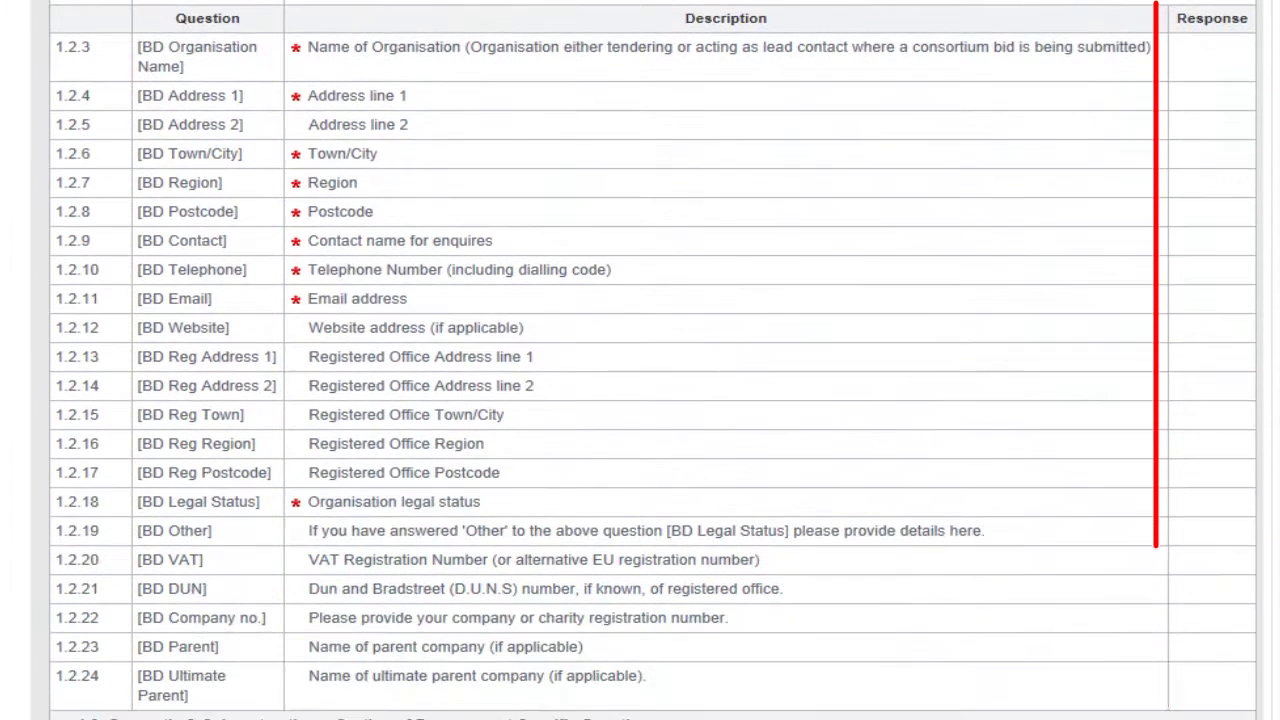
{"action": "scroll", "coordinate": [640, 400], "scroll_direction": "up", "scroll_amount": 1}
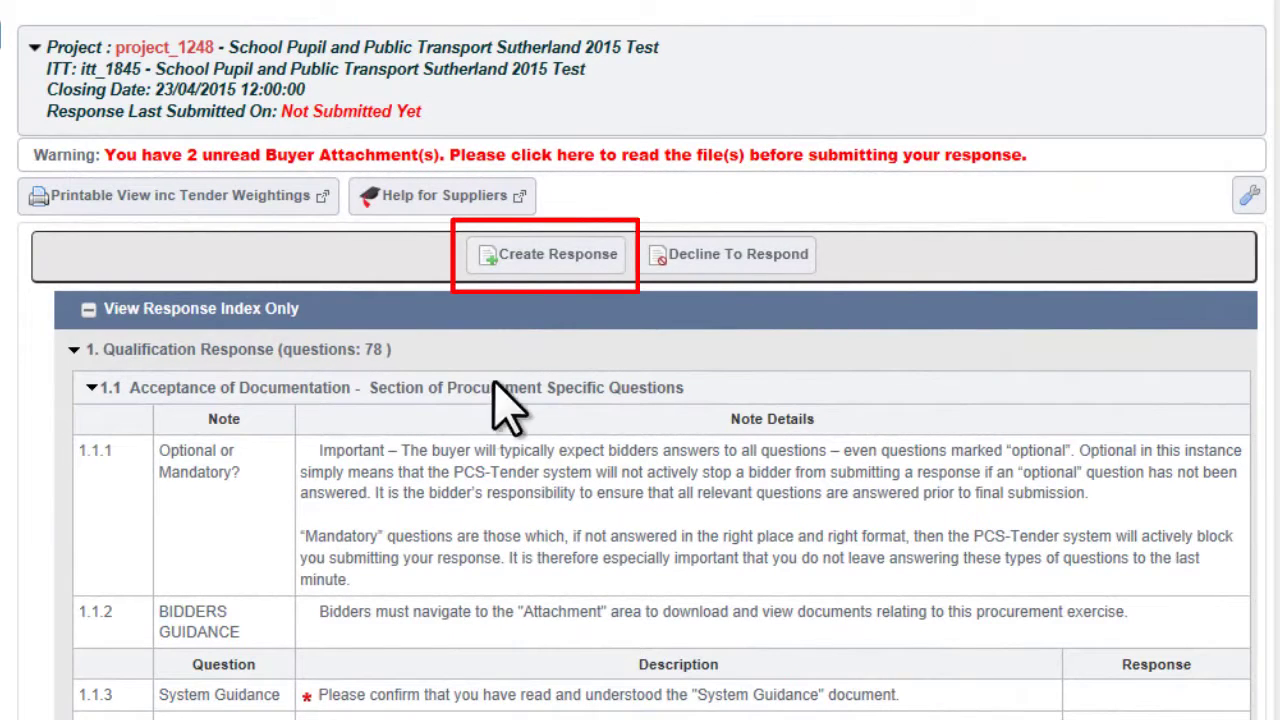
- Create a response to the ITT and acknowledge the editing-and-submission message
{"action": "left_click", "coordinate": [538, 262]}
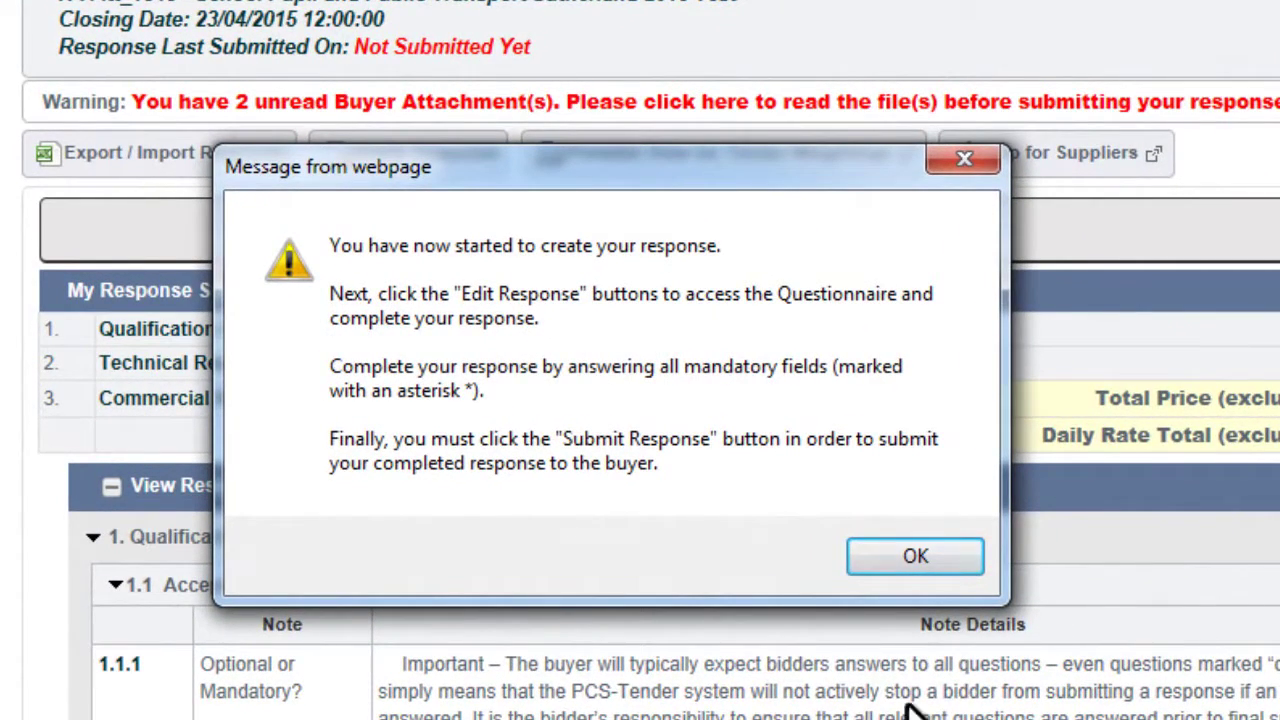
{"action": "left_click", "coordinate": [906, 556]}
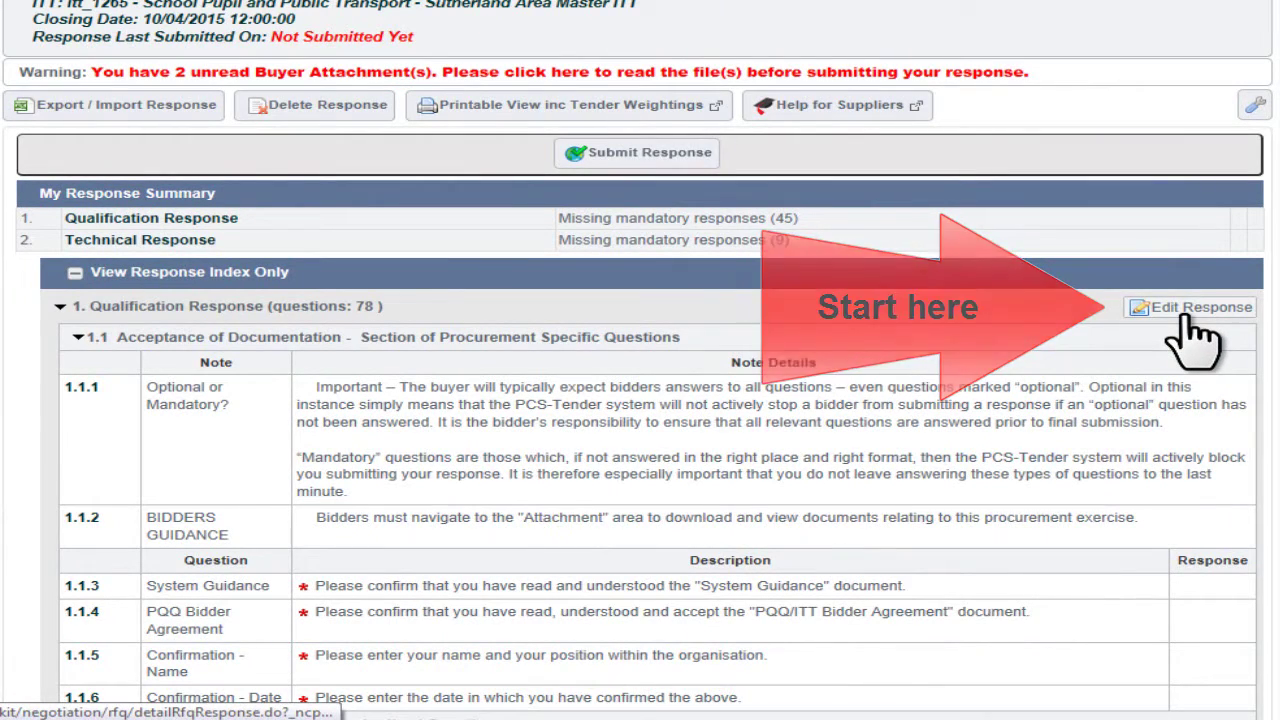
- Confirm the System Guidance has been read and accept the PQQ/ITT Bidder Agreement
{"action": "left_click", "coordinate": [1189, 314]}
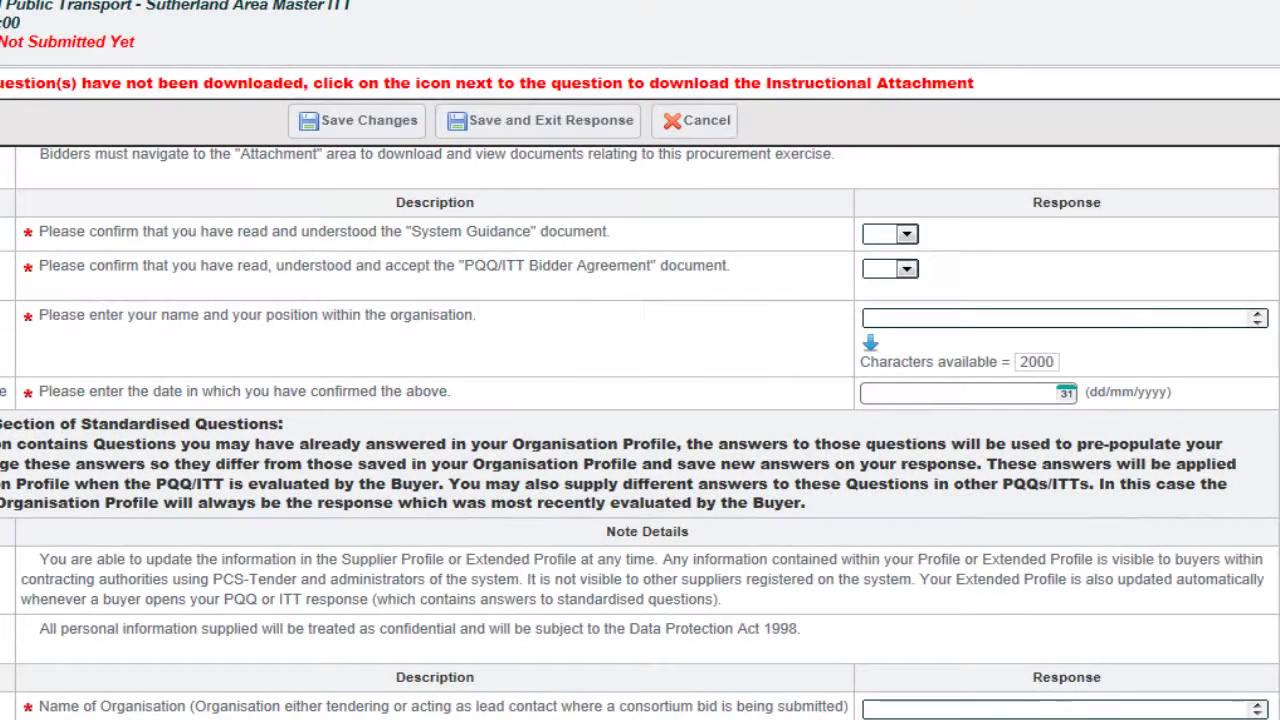
{"action": "left_click", "coordinate": [906, 236]}
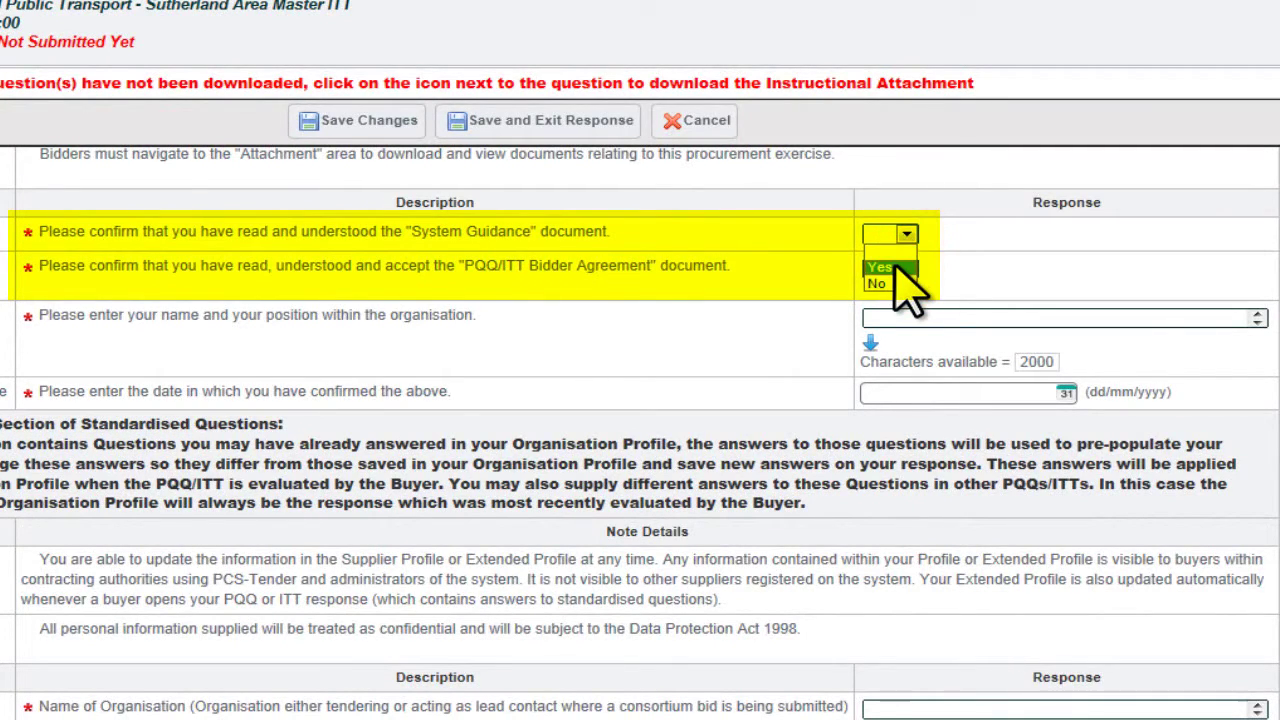
{"action": "left_click", "coordinate": [880, 268]}
{"action": "left_click", "coordinate": [906, 268]}
{"action": "left_click", "coordinate": [880, 285]}
- Enter name and position, date it 27 March 2015, and tick bidding alone and sub-contractors
{"action": "left_click", "coordinate": [904, 316]}
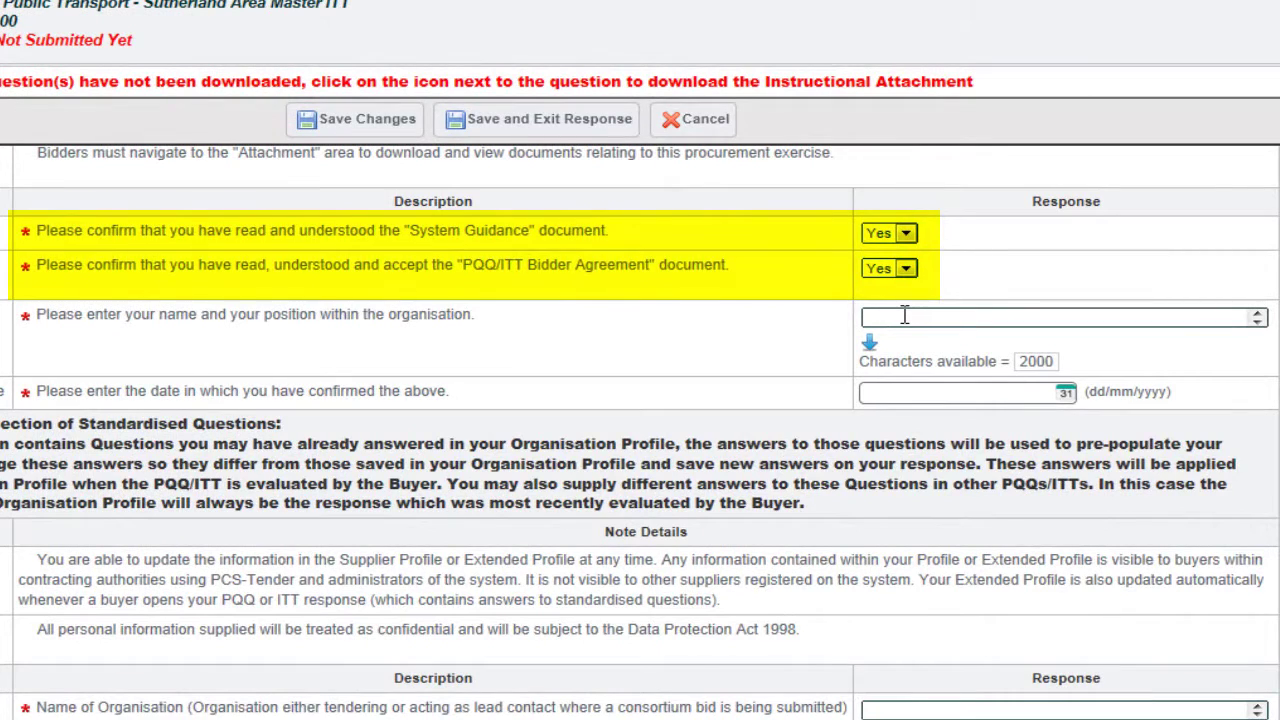
{"action": "type", "text": "Wilma Notch, Owner"}
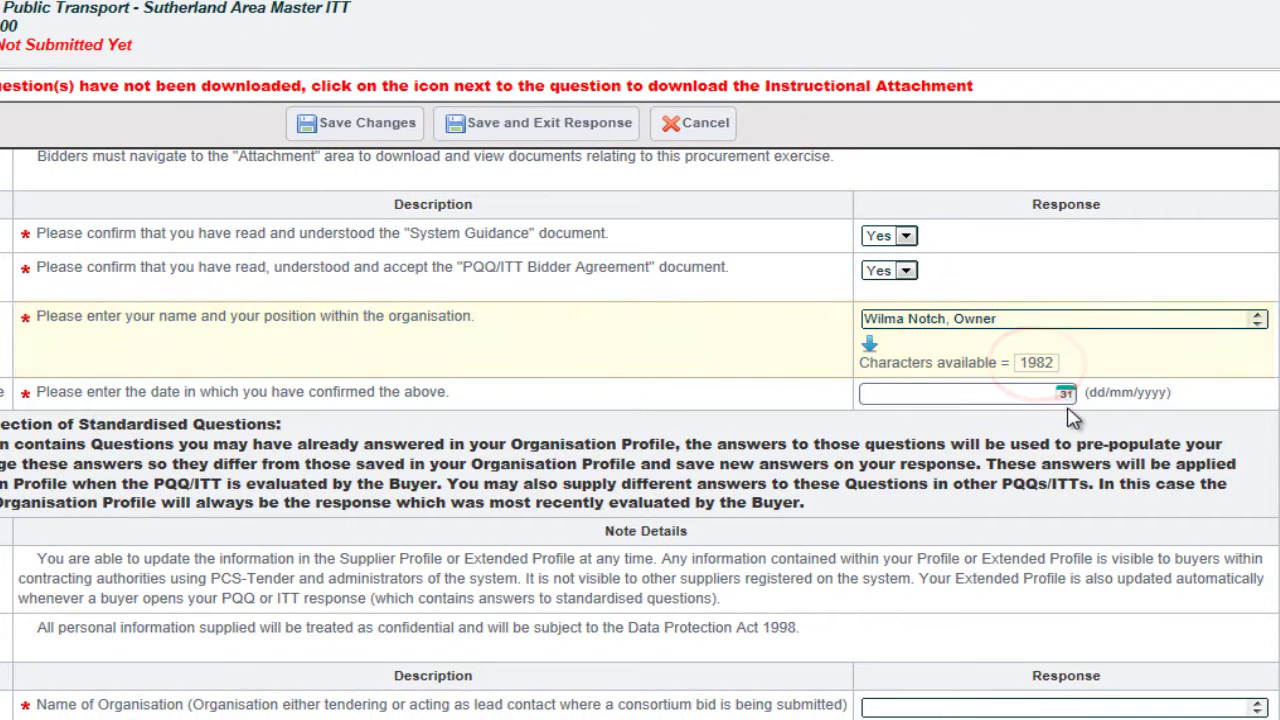
{"action": "left_click", "coordinate": [1066, 396]}
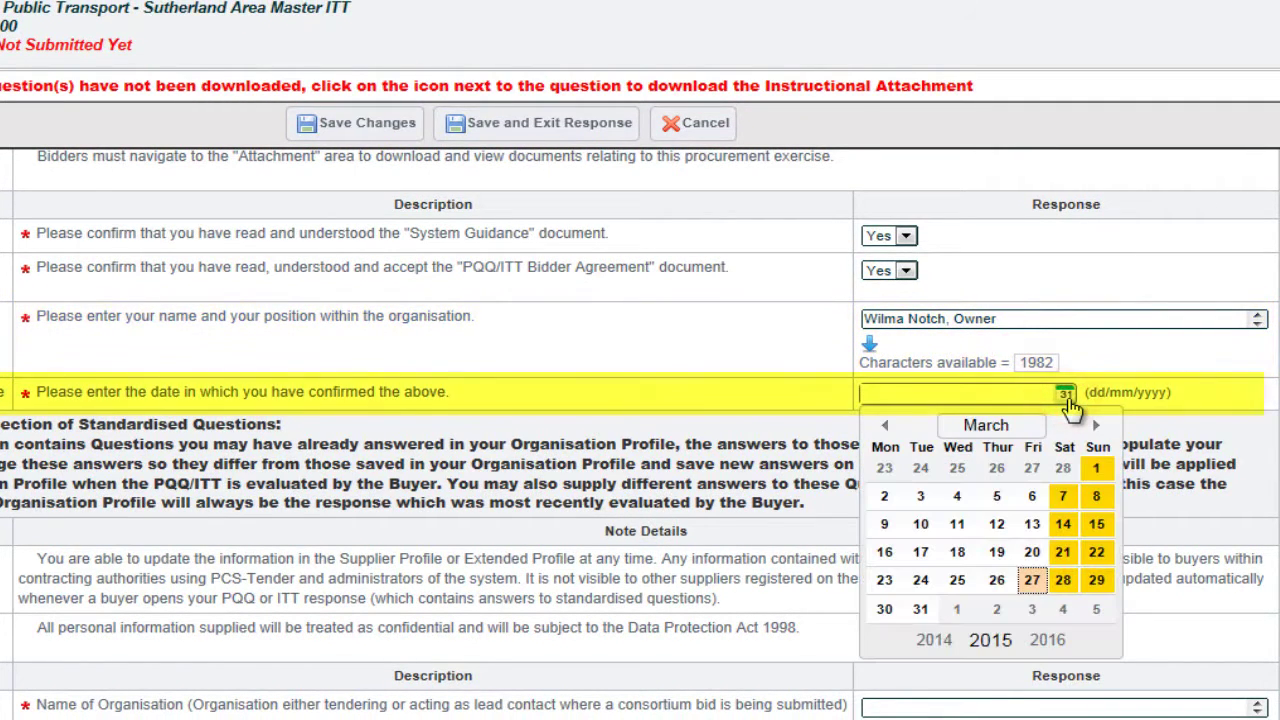
{"action": "left_click", "coordinate": [1032, 581]}
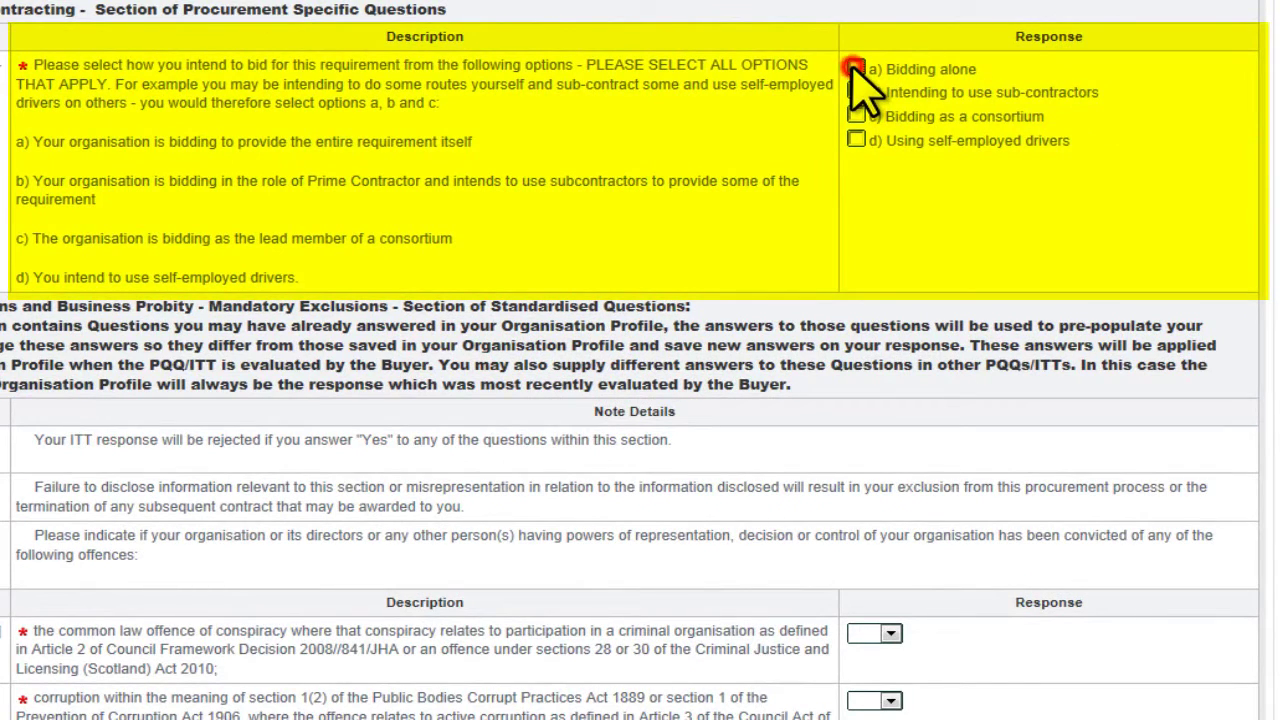
{"action": "left_click", "coordinate": [855, 68]}
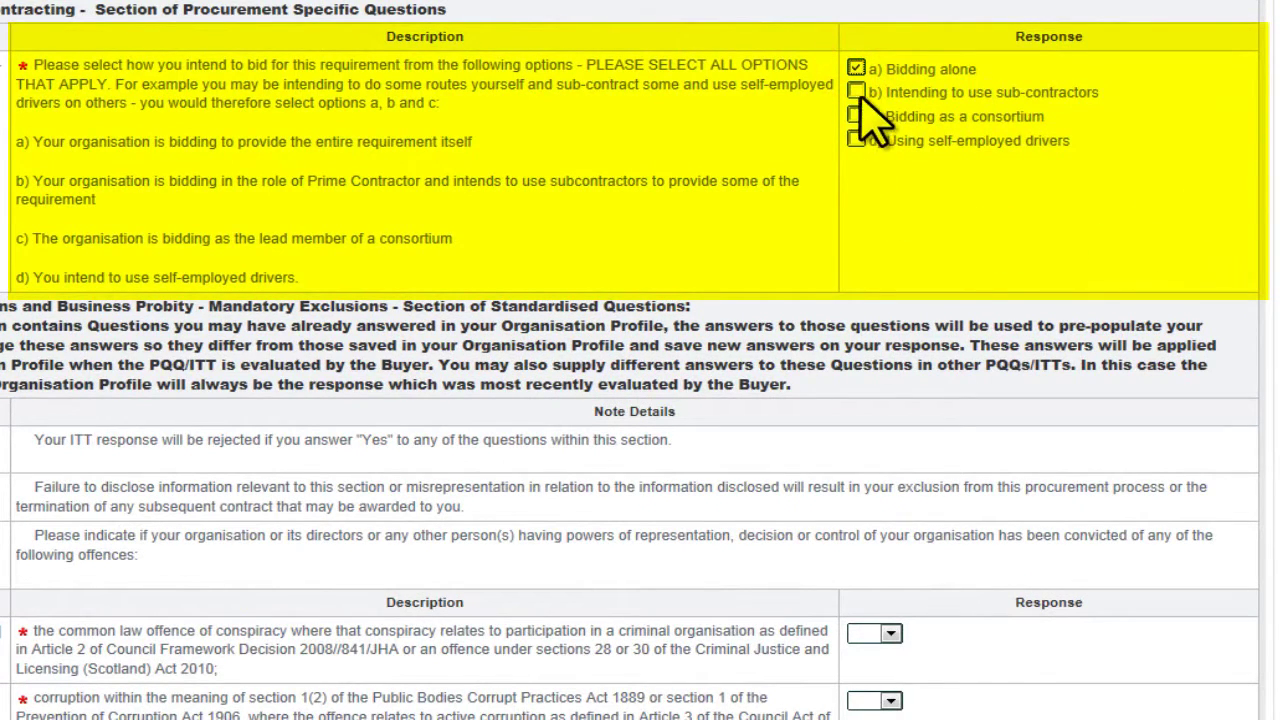
{"action": "left_click", "coordinate": [856, 91]}
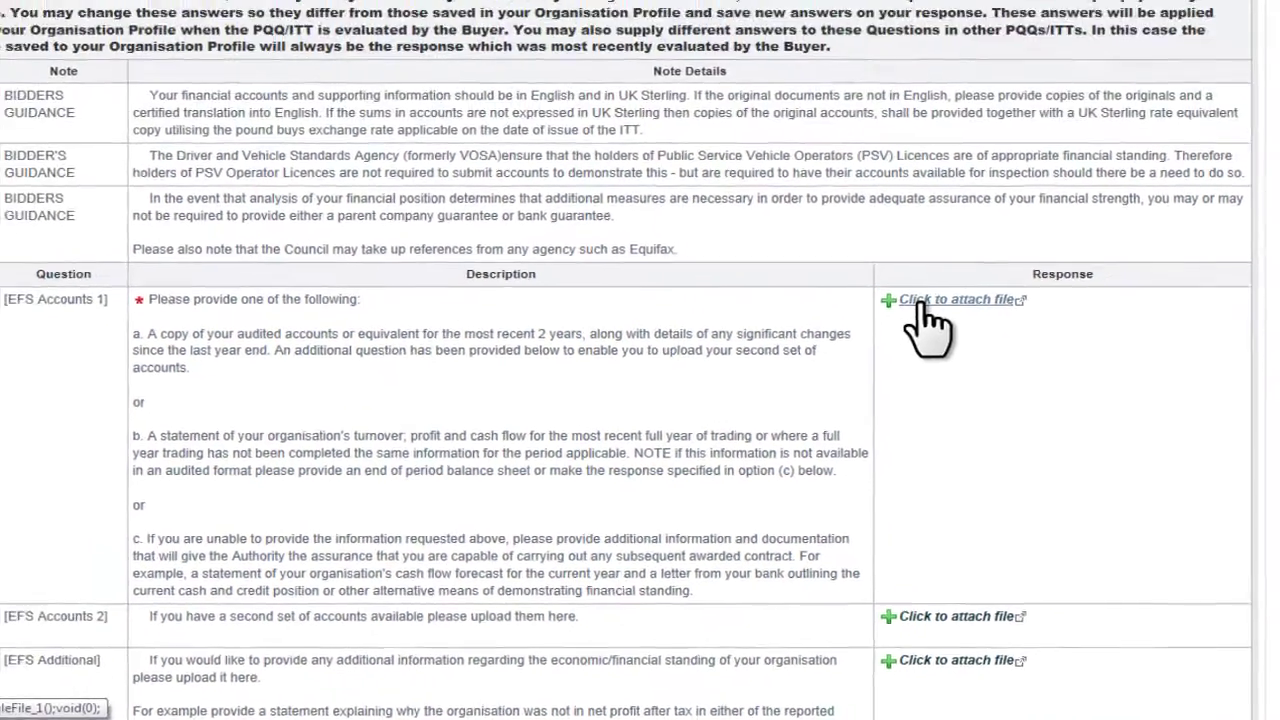
- Attach the Statement of company's turnover file from Documents to upload to the accounts question
{"action": "left_click", "coordinate": [889, 195]}
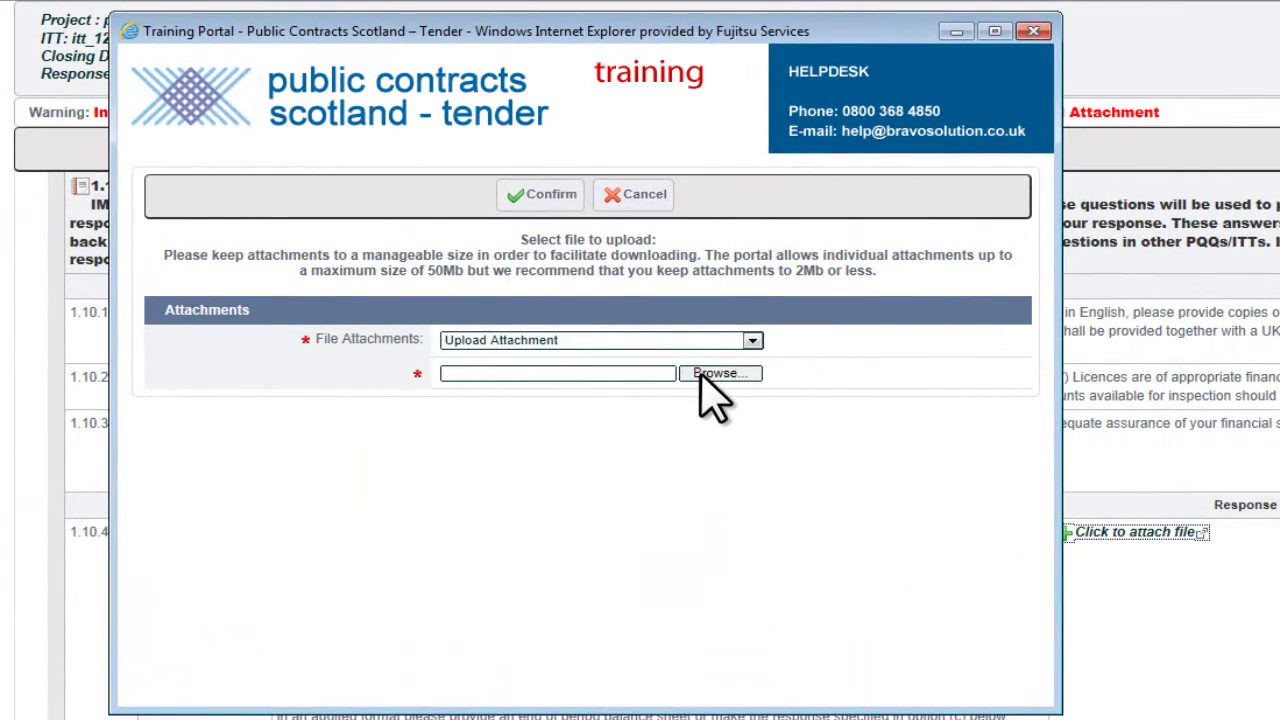
{"action": "left_click", "coordinate": [703, 373]}
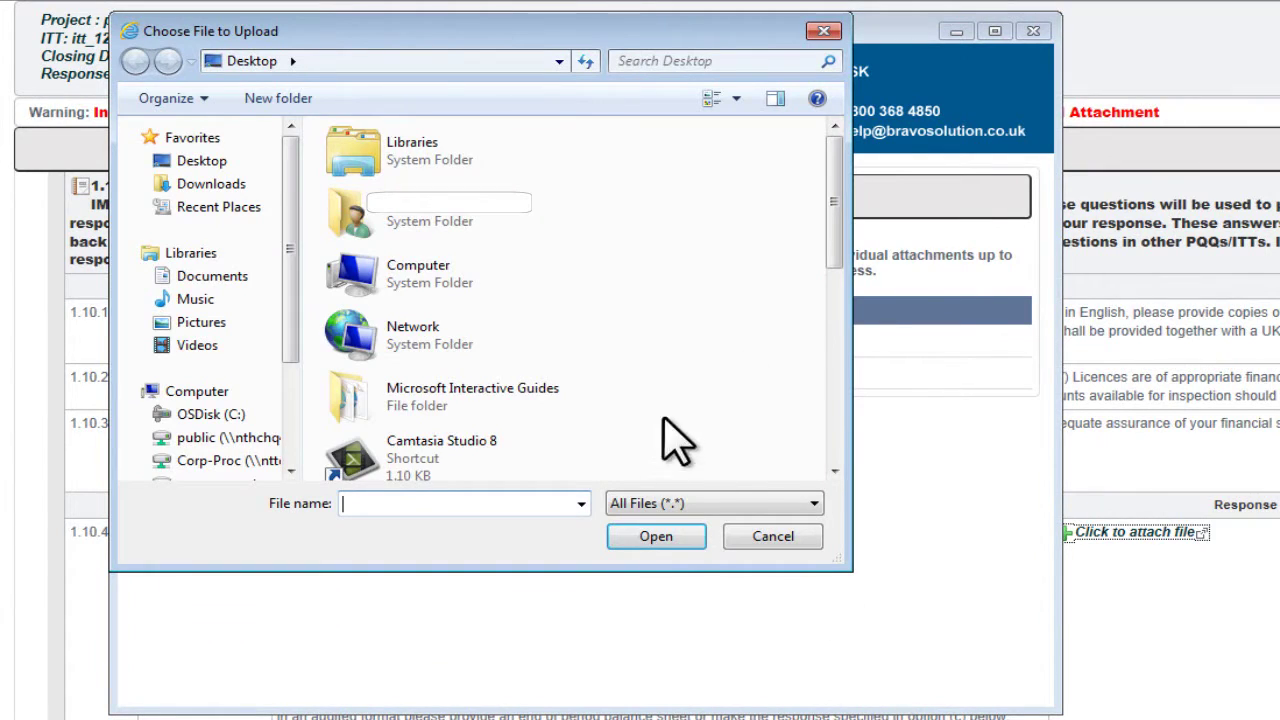
{"action": "left_click_drag", "start_coordinate": [834, 252], "coordinate": [837, 414]}
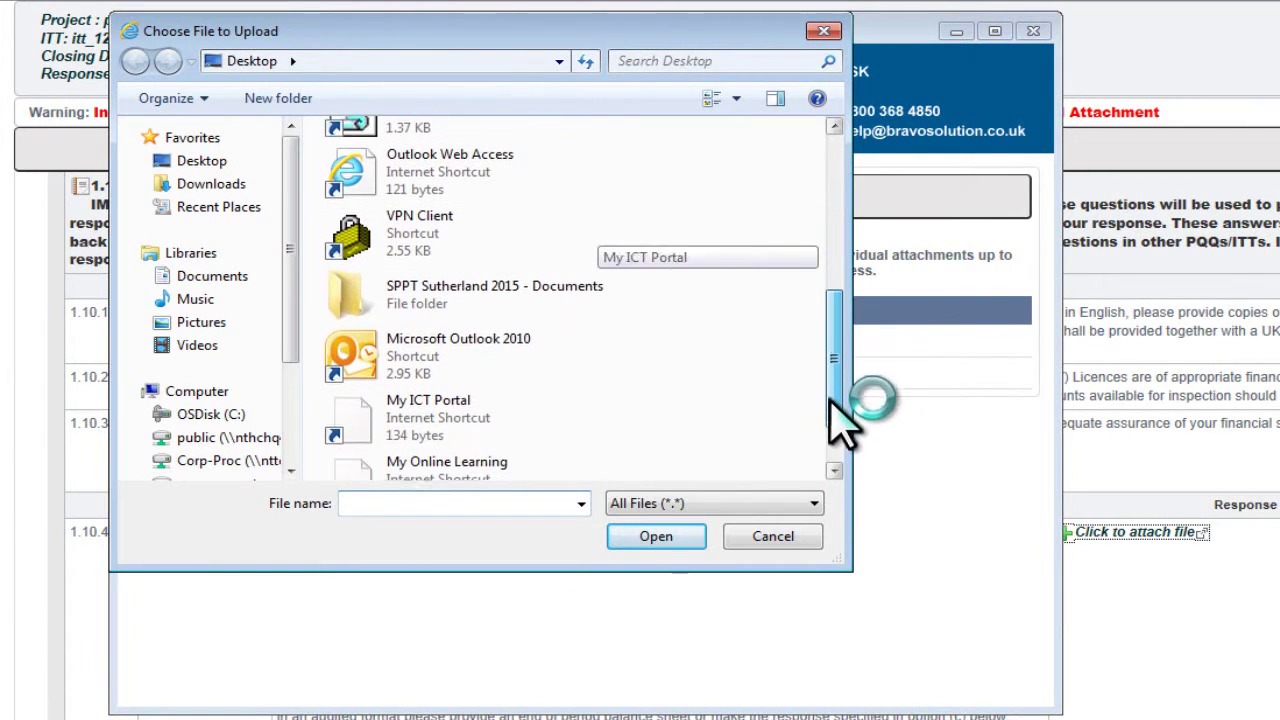
{"action": "double_click", "coordinate": [430, 300]}
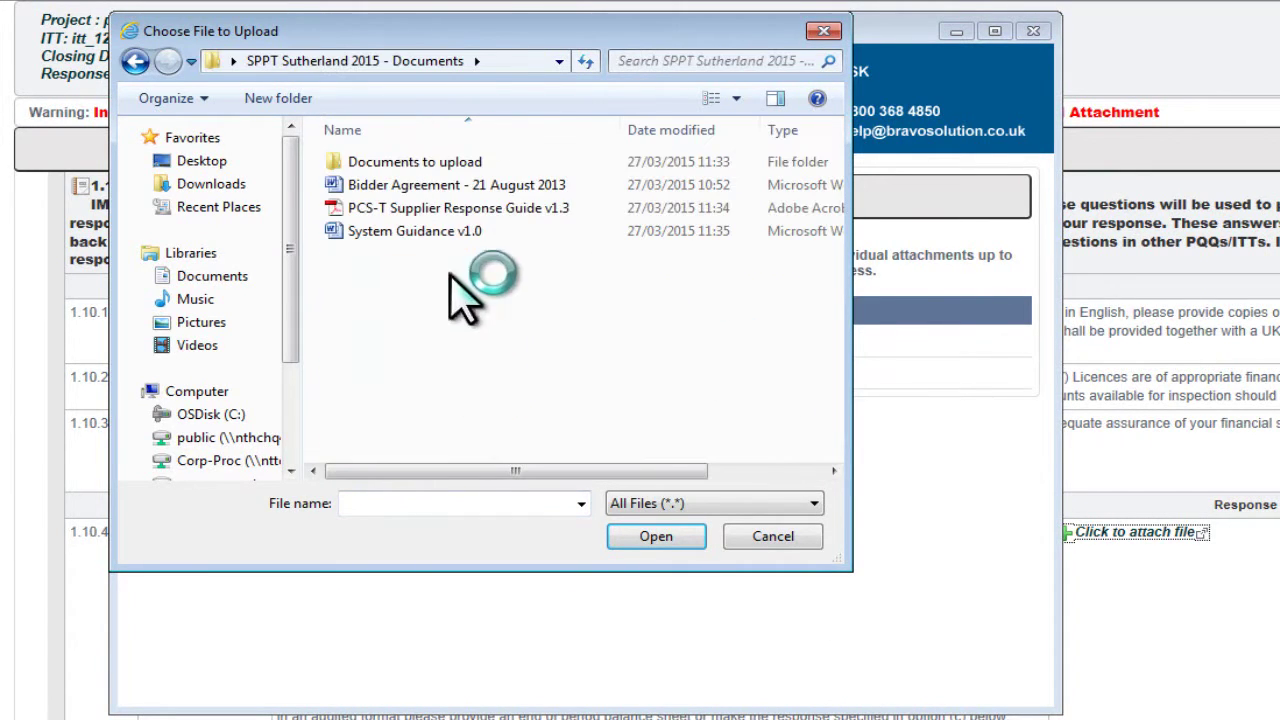
{"action": "double_click", "coordinate": [452, 164]}
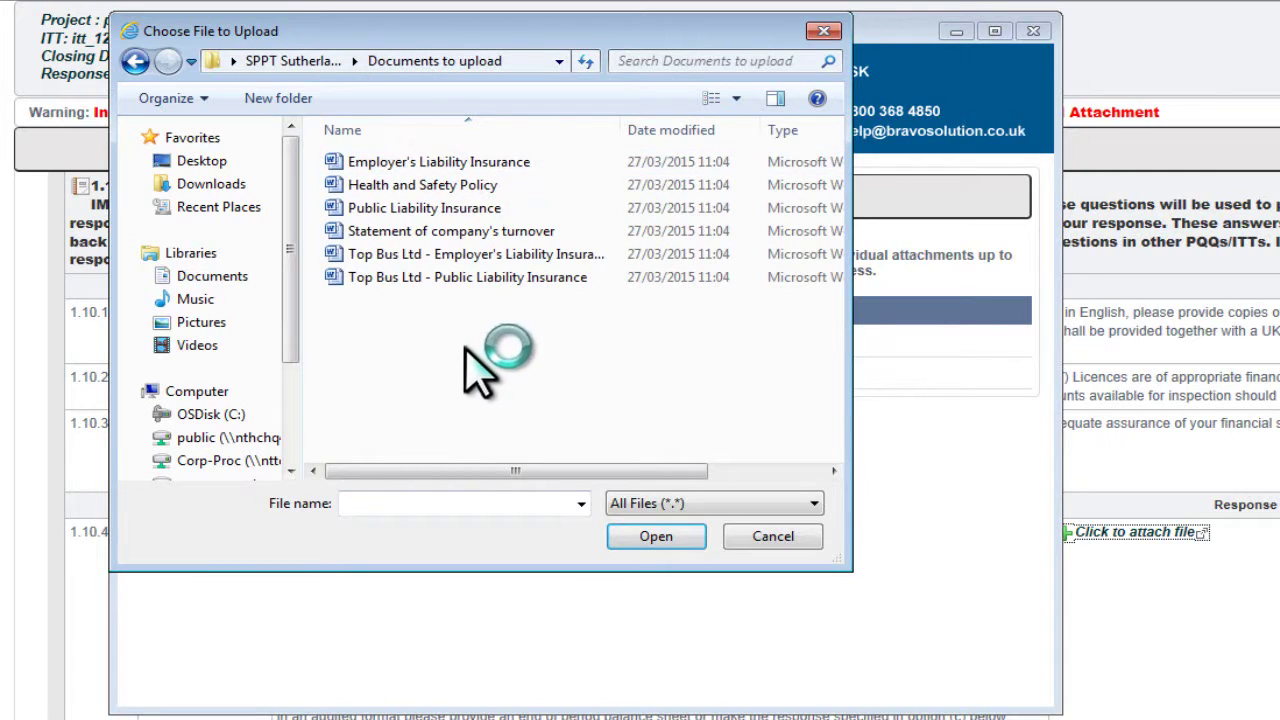
{"action": "double_click", "coordinate": [490, 235]}
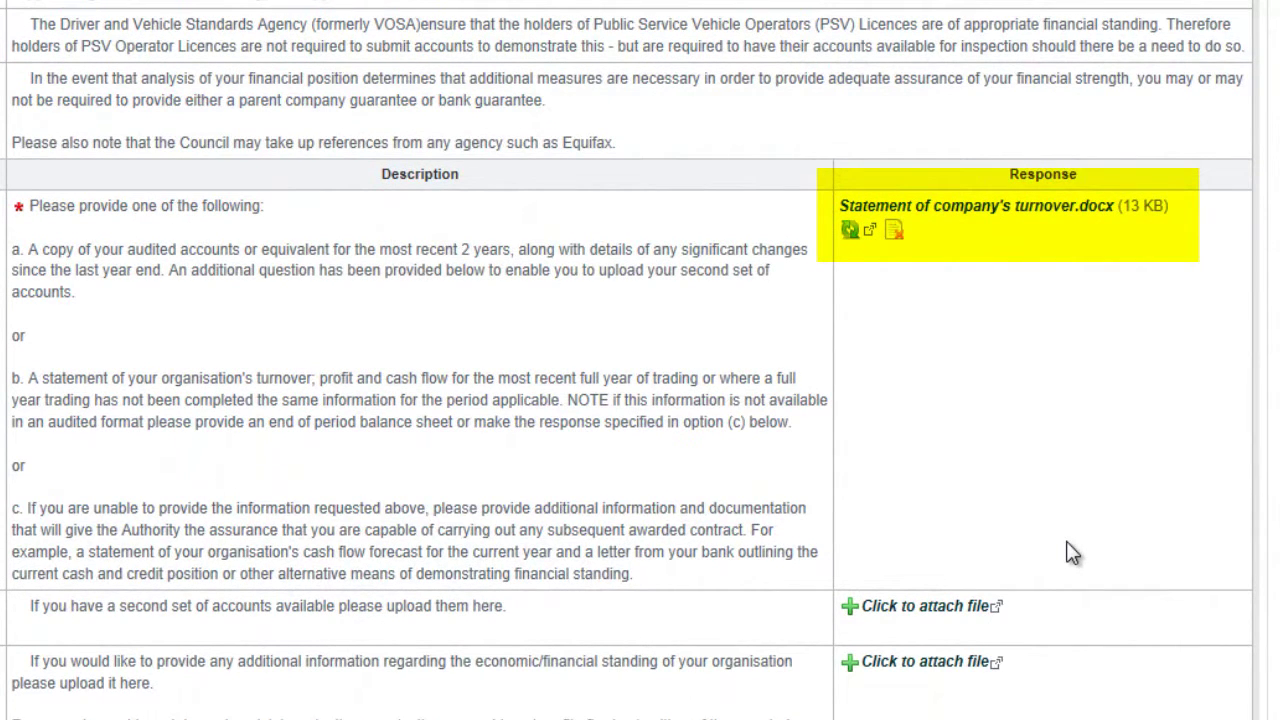
{"action": "left_click", "coordinate": [893, 232]}
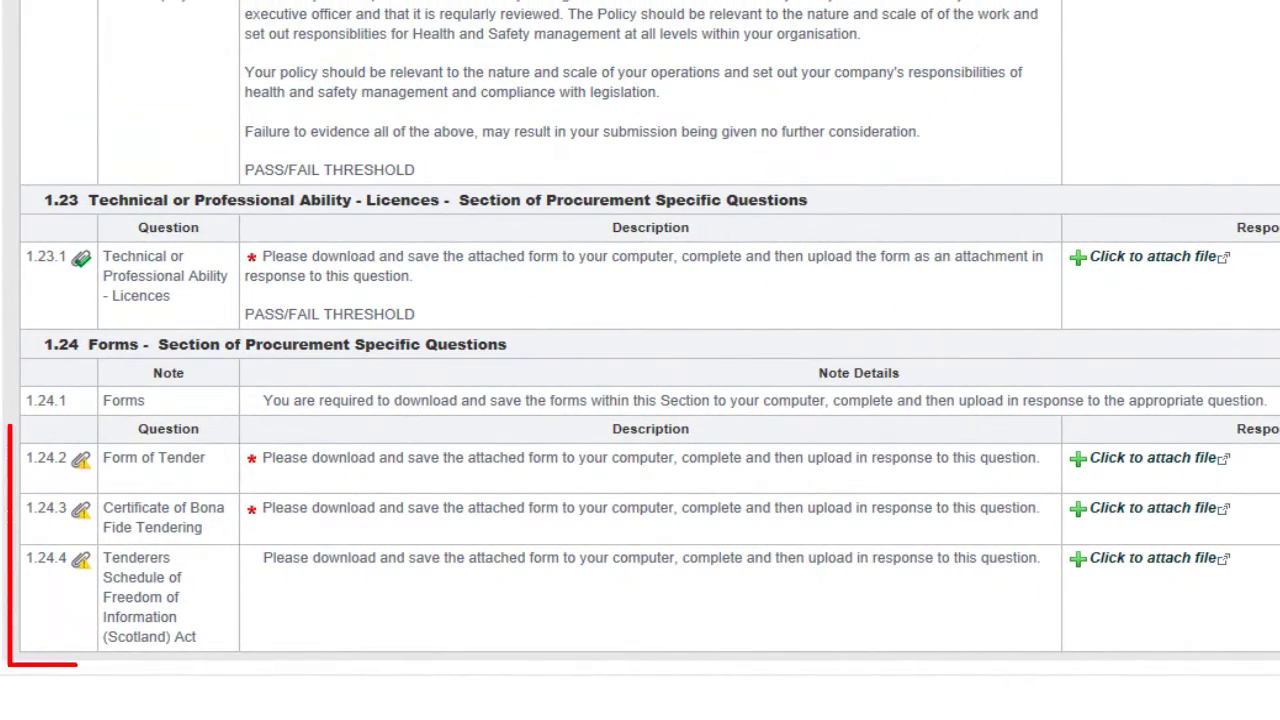
- Save the 1.24.2 FORM OF TENDER instruction file into the Documents to upload folder
{"action": "mouse_move", "coordinate": [82, 462]}
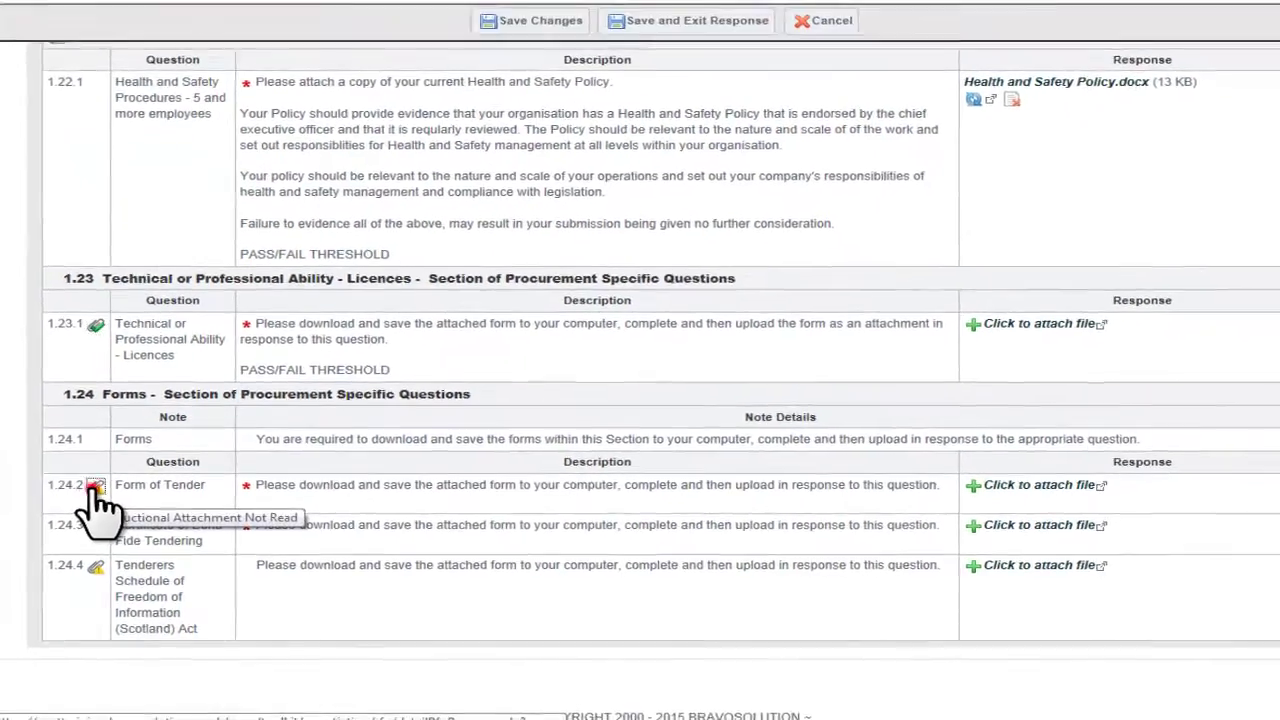
{"action": "left_click", "coordinate": [90, 477]}
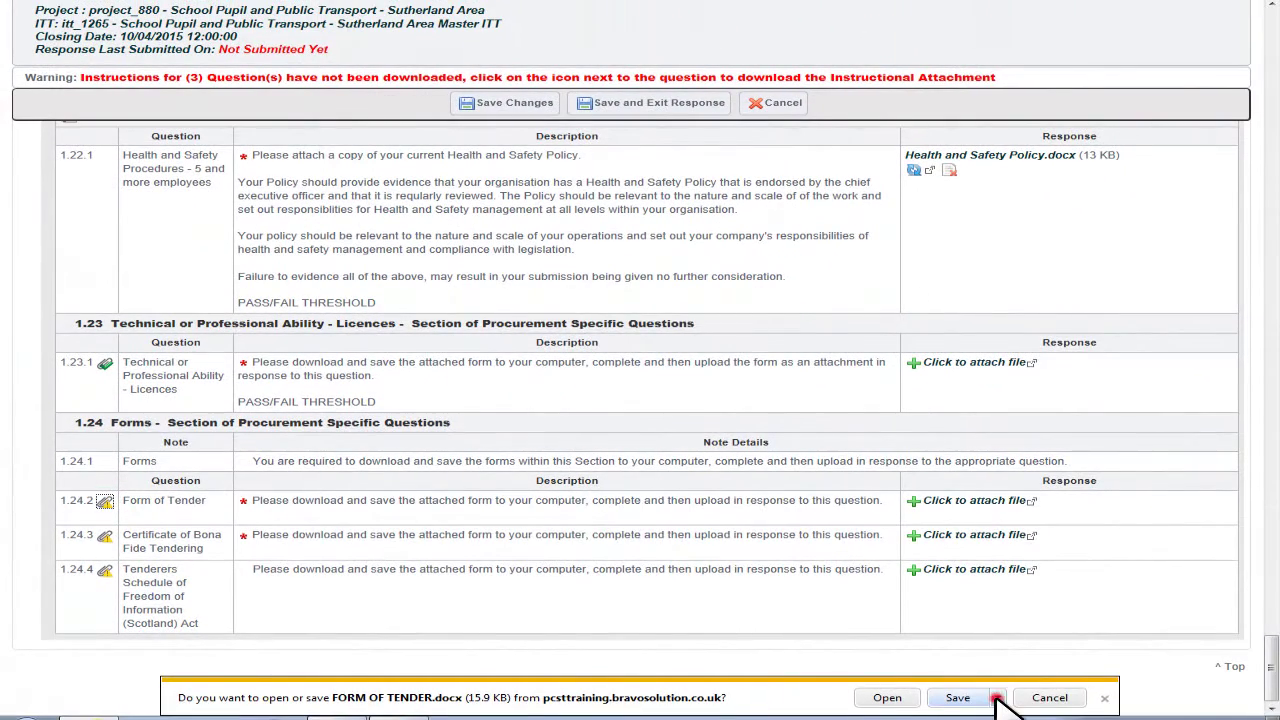
{"action": "left_click", "coordinate": [997, 698]}
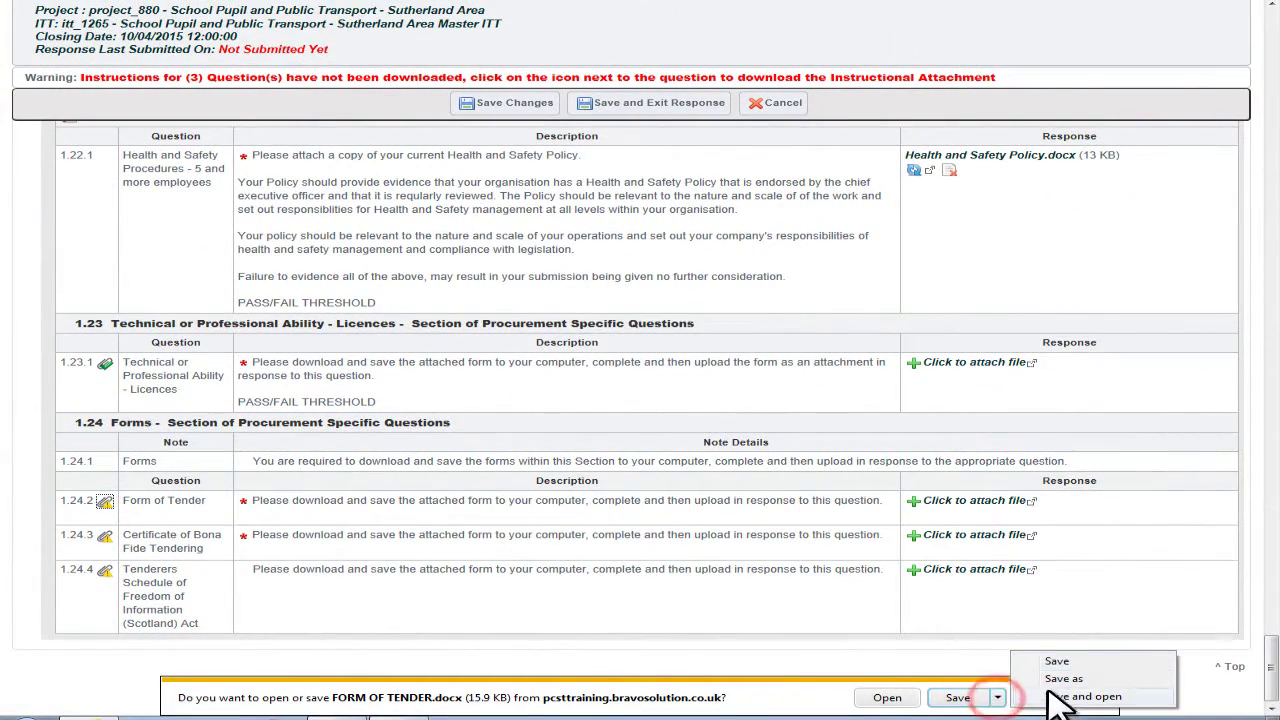
{"action": "left_click", "coordinate": [1060, 678]}
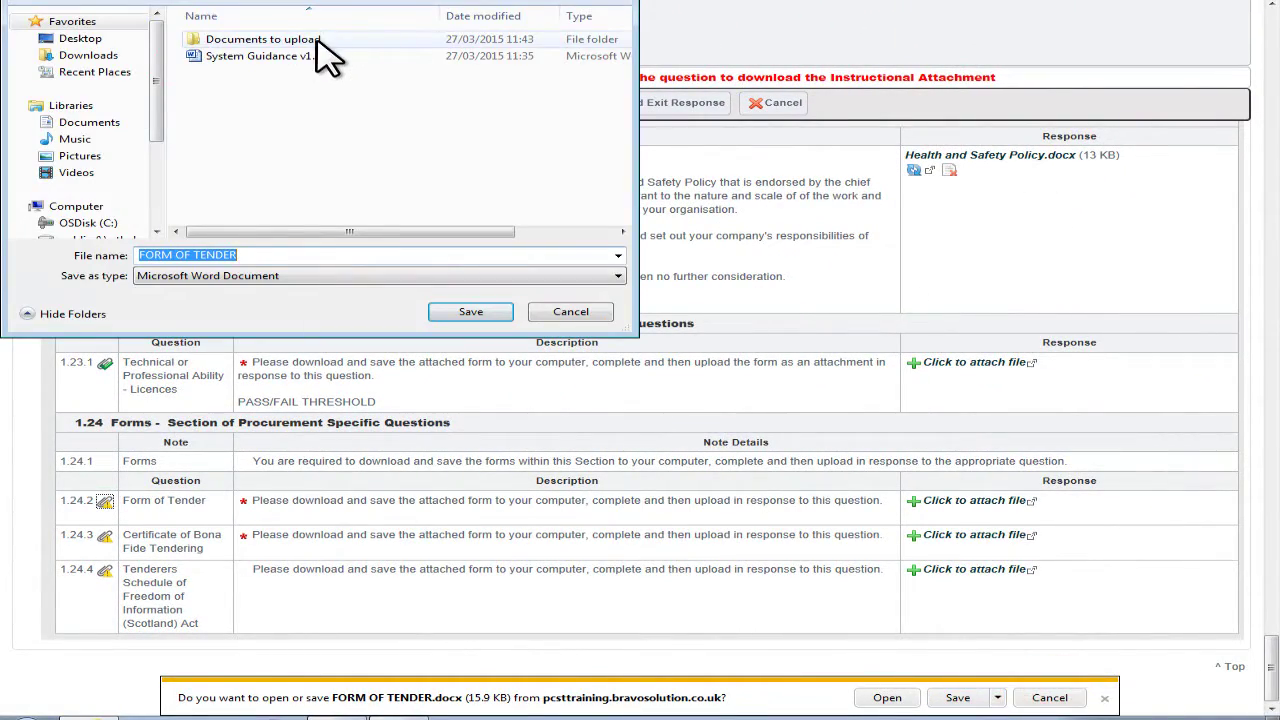
{"action": "double_click", "coordinate": [316, 42]}
{"action": "left_click", "coordinate": [489, 312]}
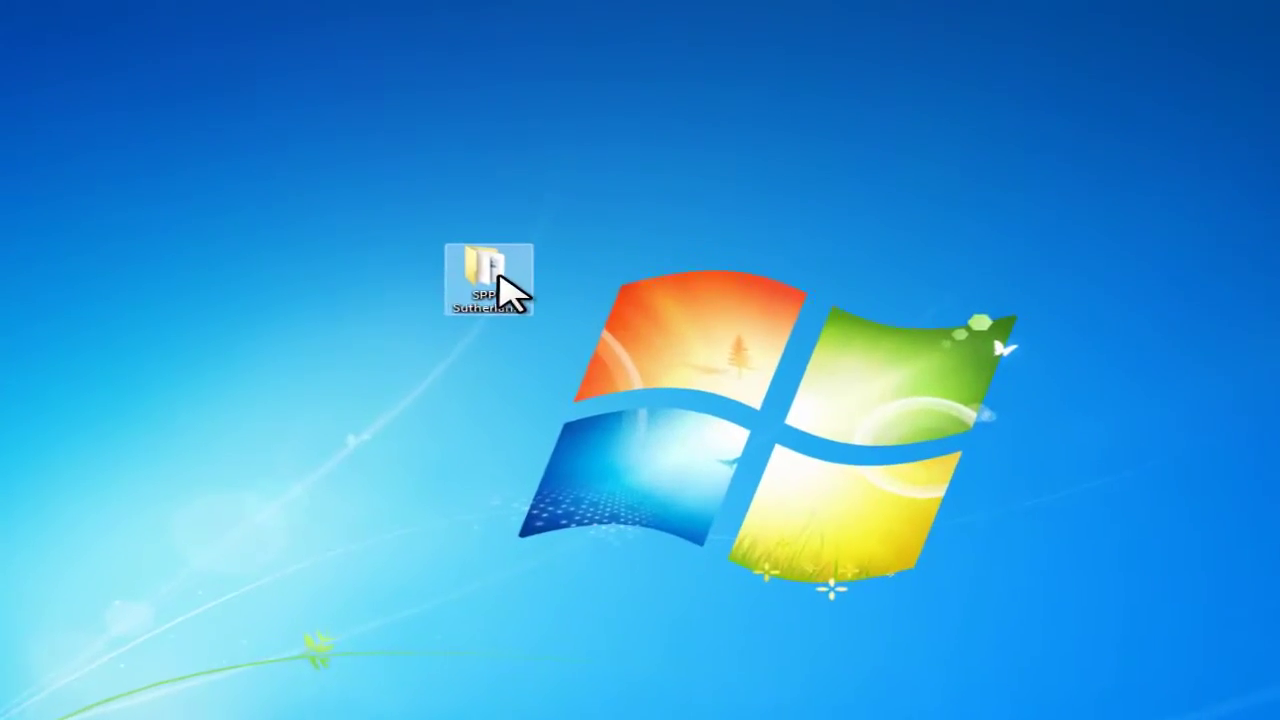
- Open the Licences form from Documents to upload and enable editing in Word
{"action": "double_click", "coordinate": [495, 278]}
{"action": "left_click", "coordinate": [657, 173]}
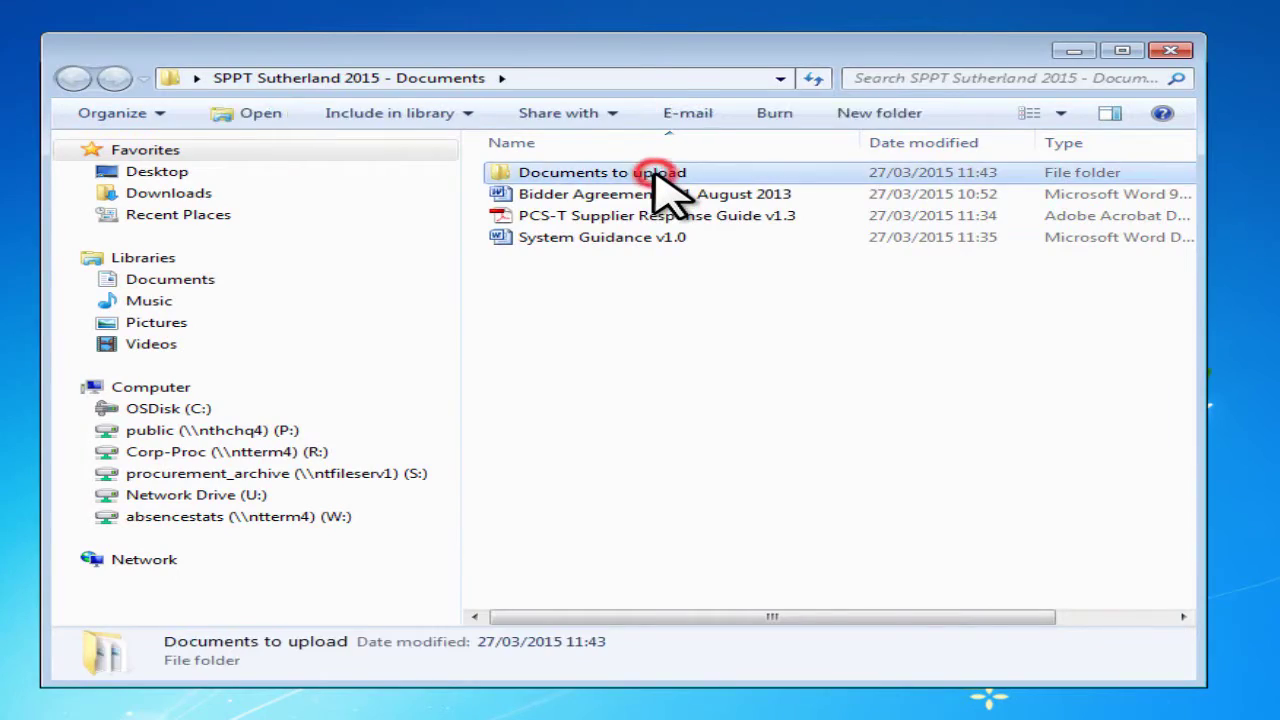
{"action": "double_click", "coordinate": [657, 173]}
{"action": "double_click", "coordinate": [557, 259]}
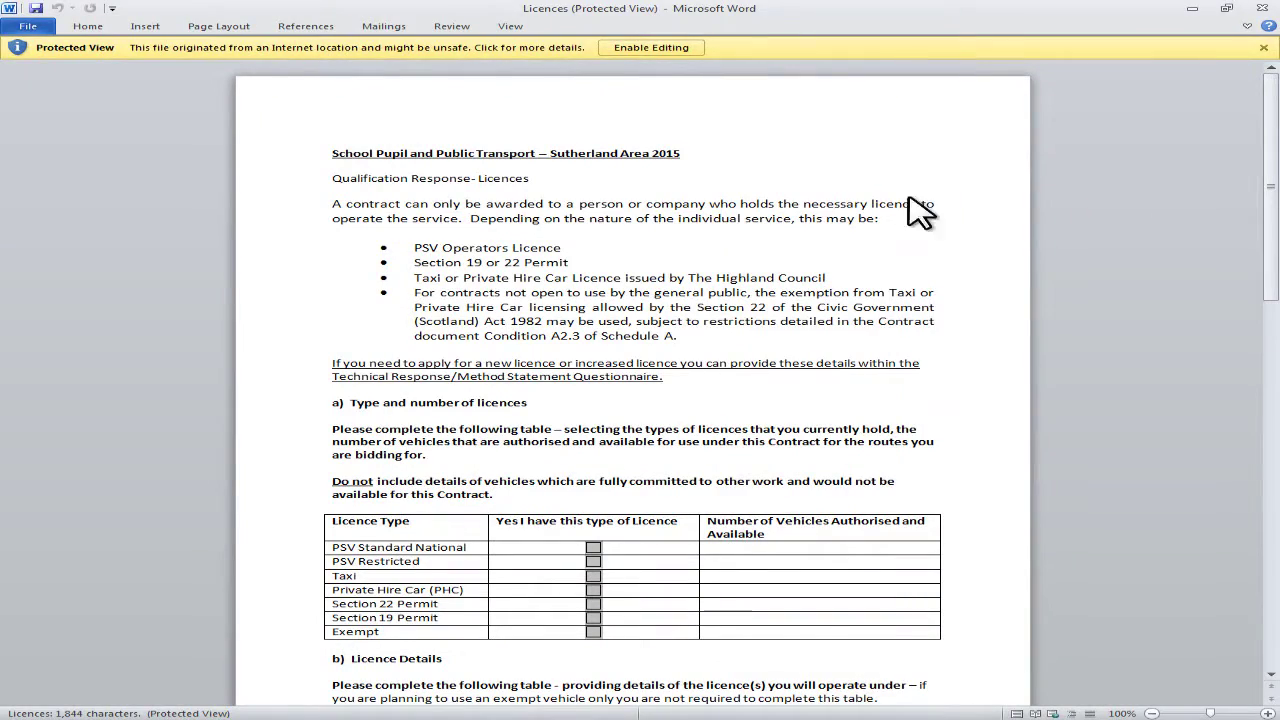
{"action": "left_click", "coordinate": [651, 47]}
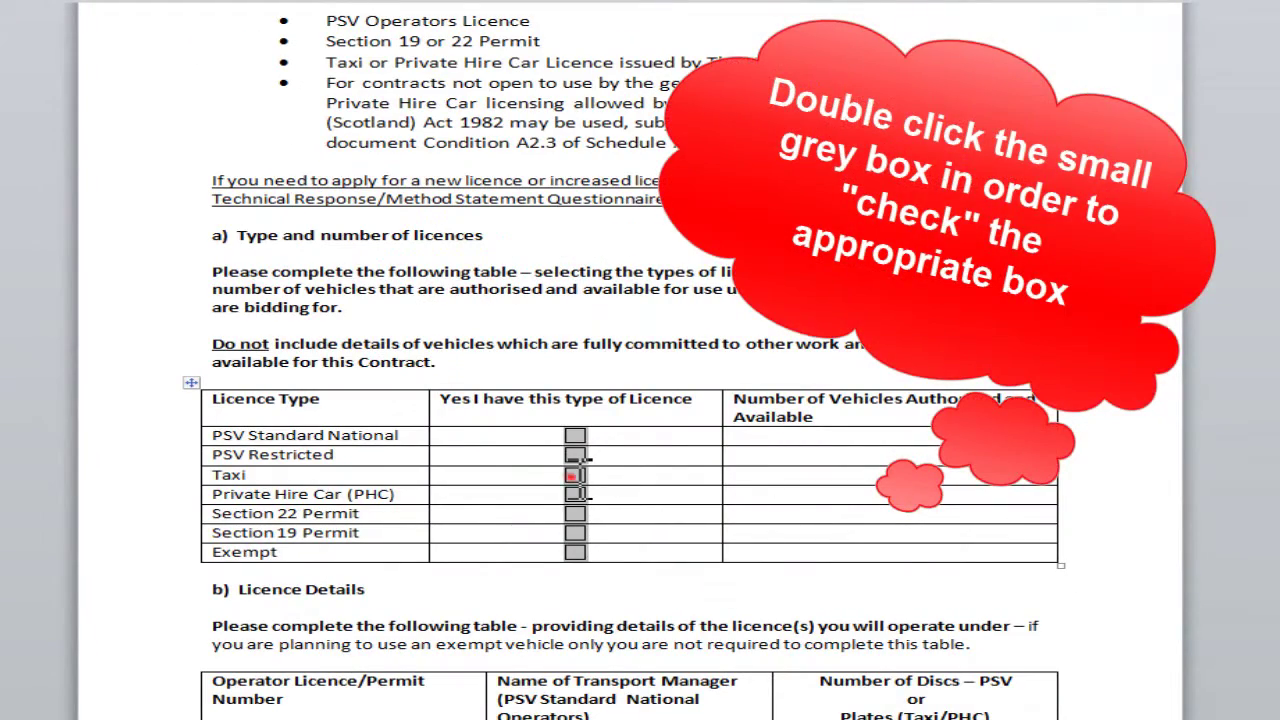
- Check the Taxi and Private Hire Car boxes, fill in the Licence Details table, and save
{"action": "double_click", "coordinate": [576, 476]}
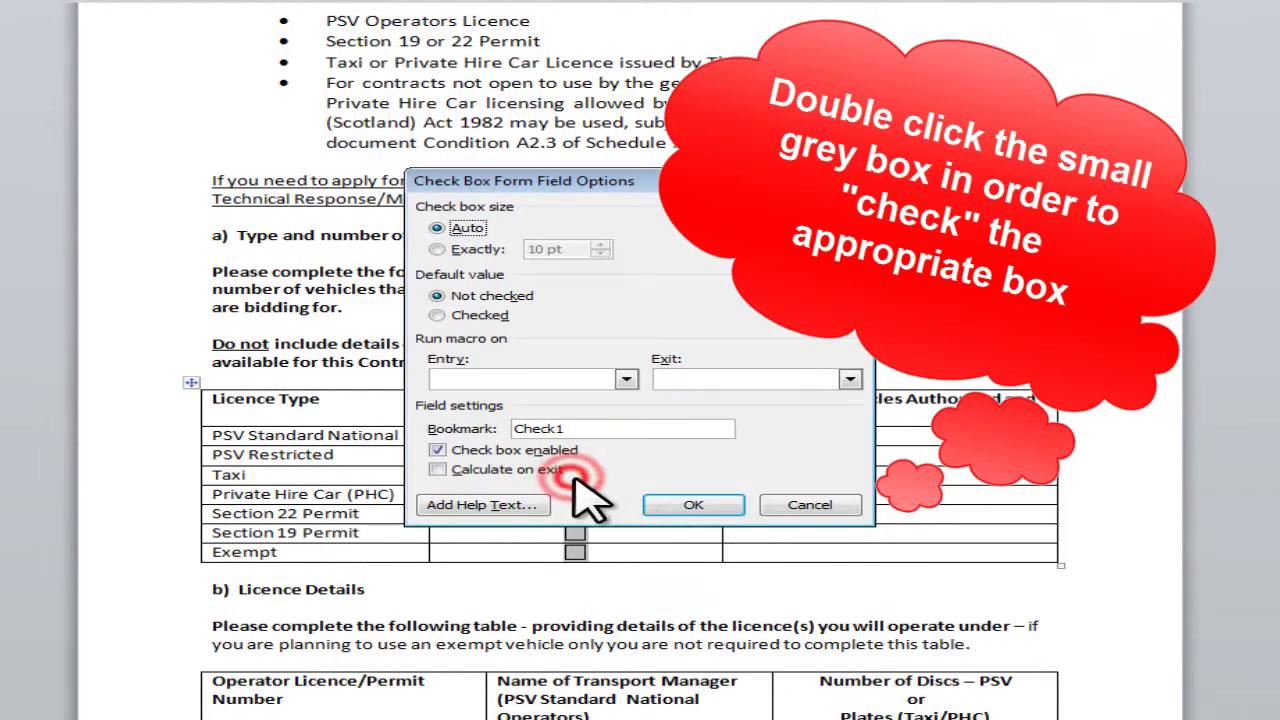
{"action": "left_click", "coordinate": [438, 315]}
{"action": "left_click", "coordinate": [712, 505]}
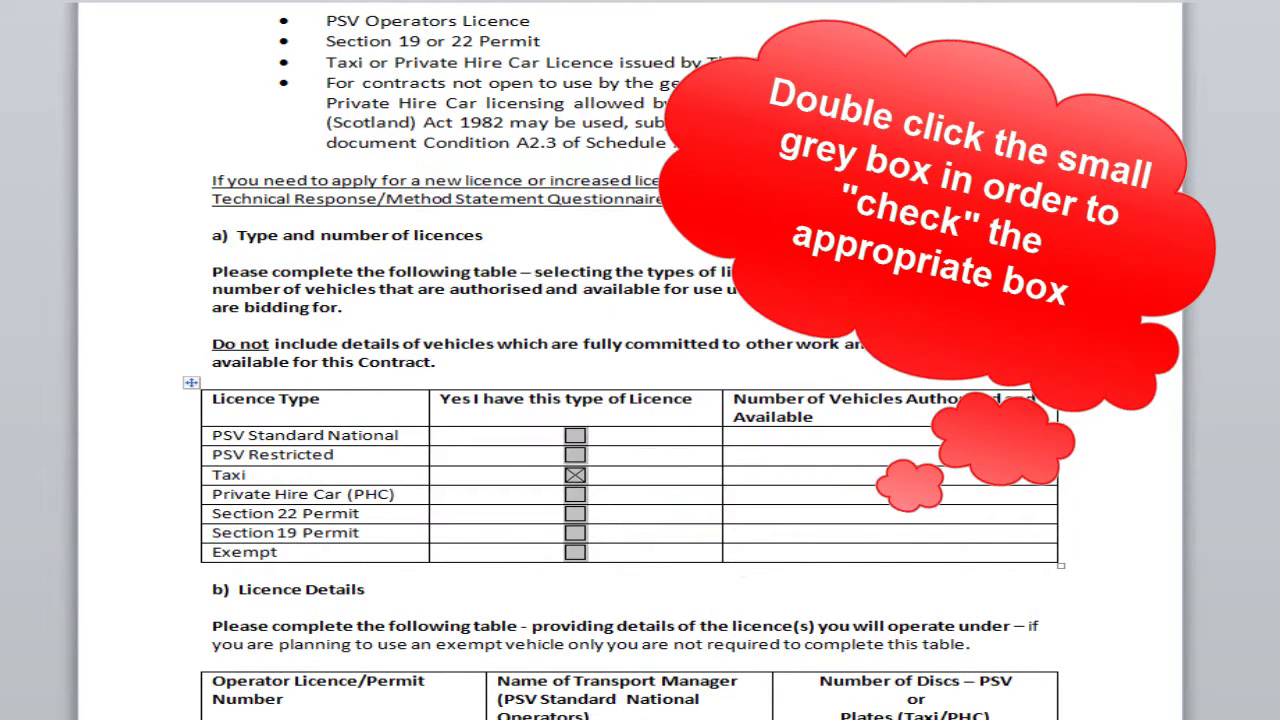
{"action": "double_click", "coordinate": [575, 496]}
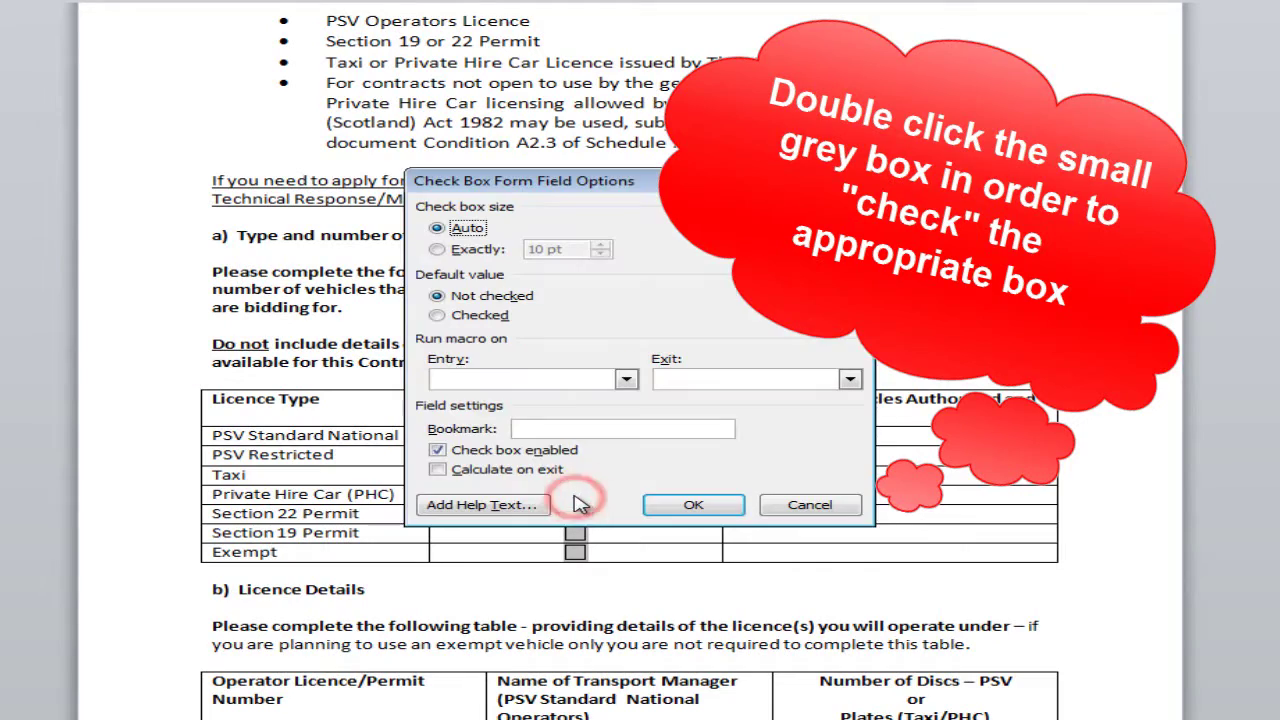
{"action": "left_click", "coordinate": [438, 315]}
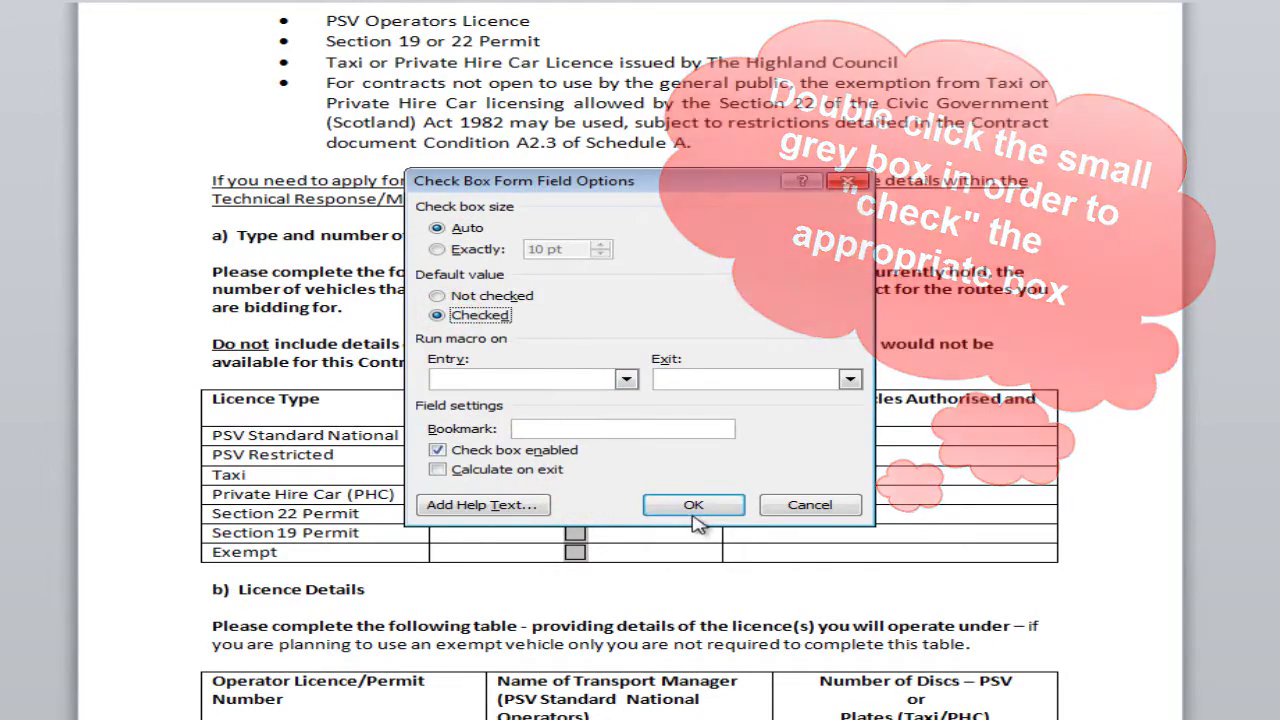
{"action": "left_click", "coordinate": [693, 505]}
{"action": "scroll", "coordinate": [630, 360], "scroll_direction": "down", "scroll_amount": 8}
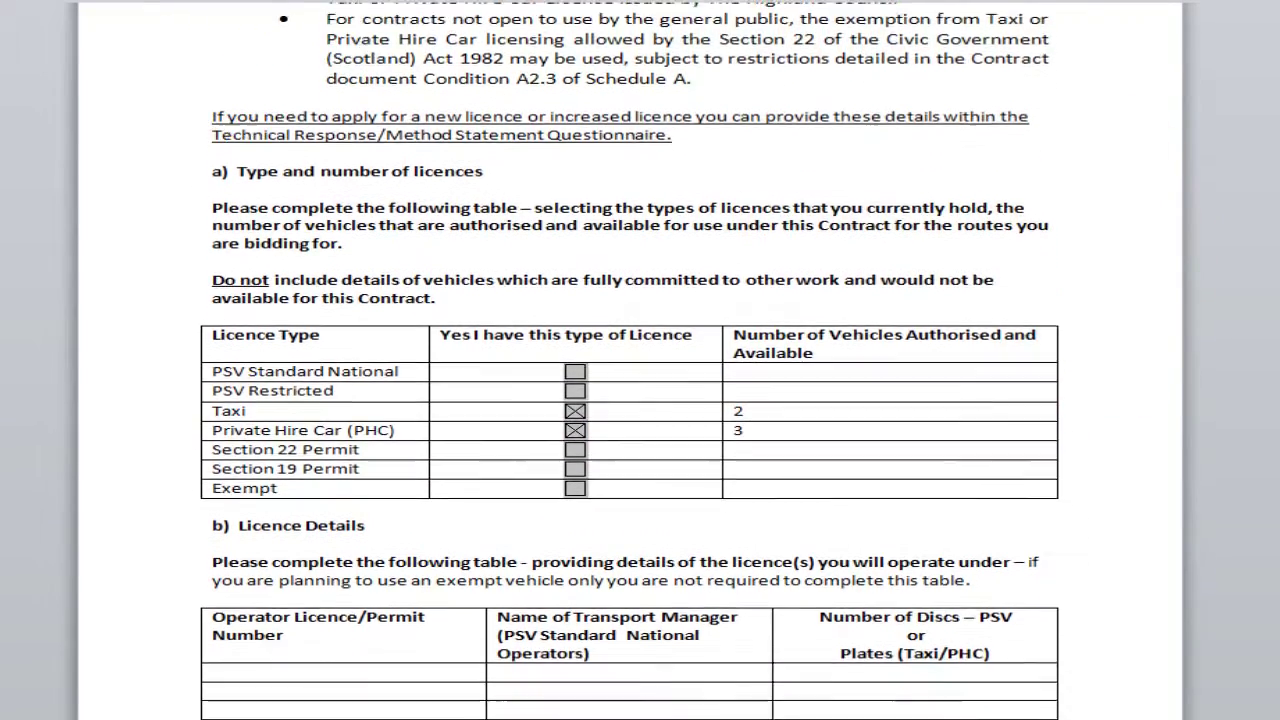
{"action": "left_click", "coordinate": [215, 363]}
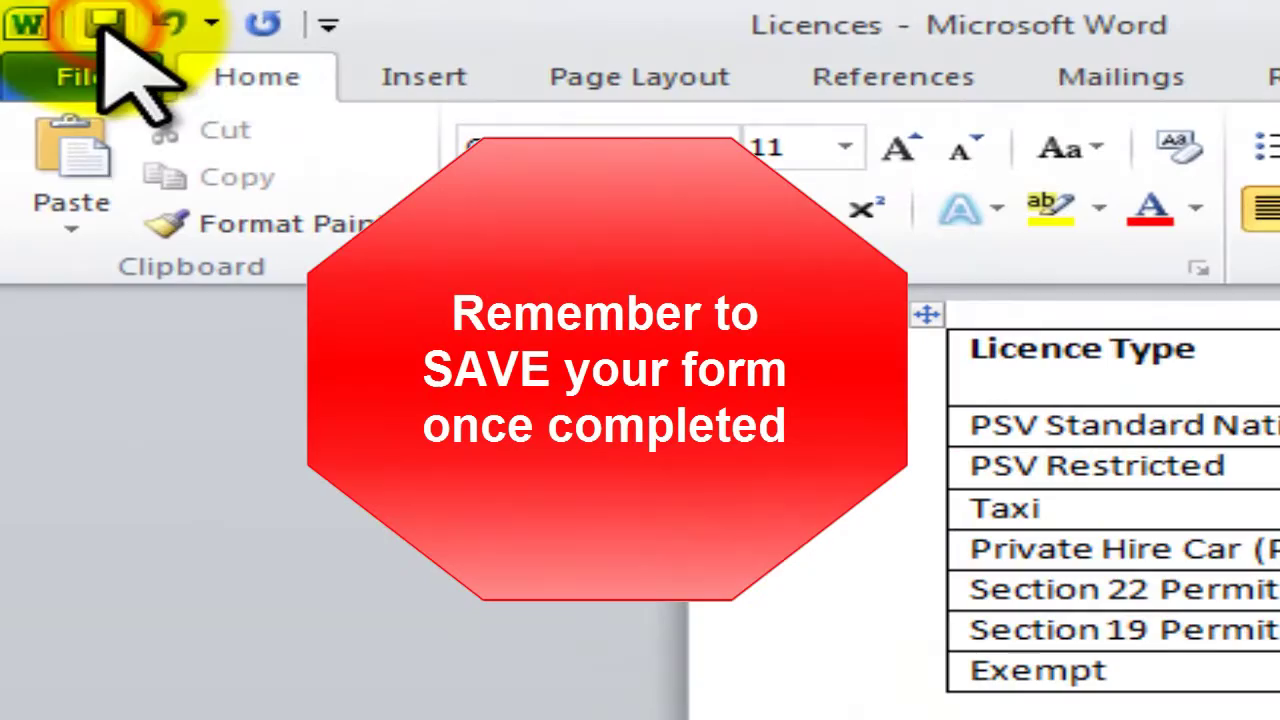
{"action": "left_click", "coordinate": [105, 24]}
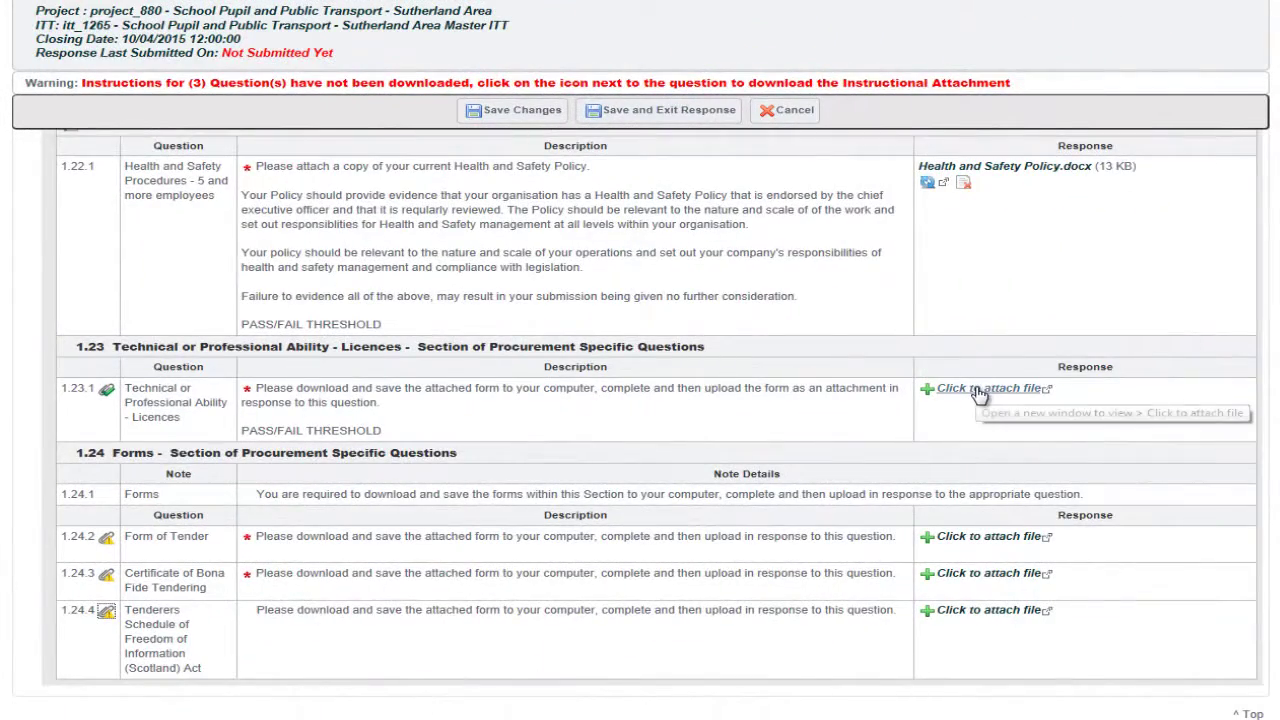
- Attach the completed Licences file to question 1.23.1 and confirm the upload
{"action": "left_click", "coordinate": [976, 390]}
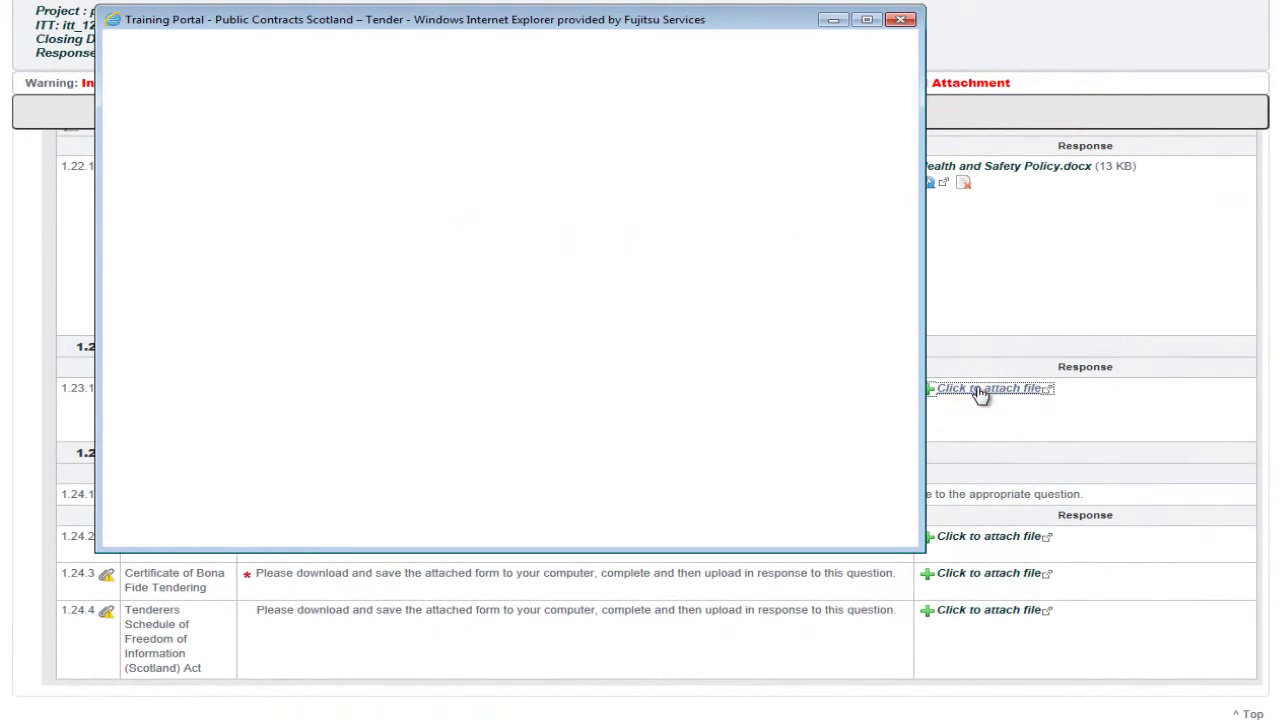
{"action": "left_click", "coordinate": [637, 291]}
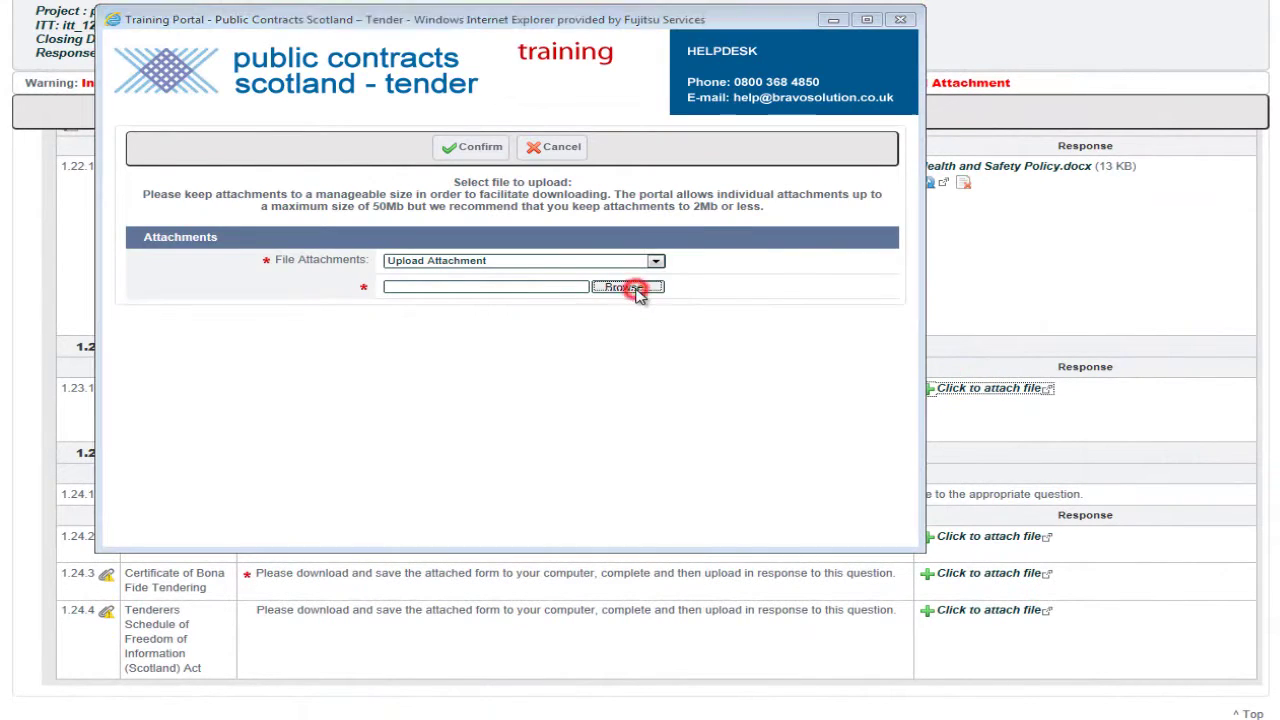
{"action": "left_click", "coordinate": [330, 195]}
{"action": "double_click", "coordinate": [330, 195]}
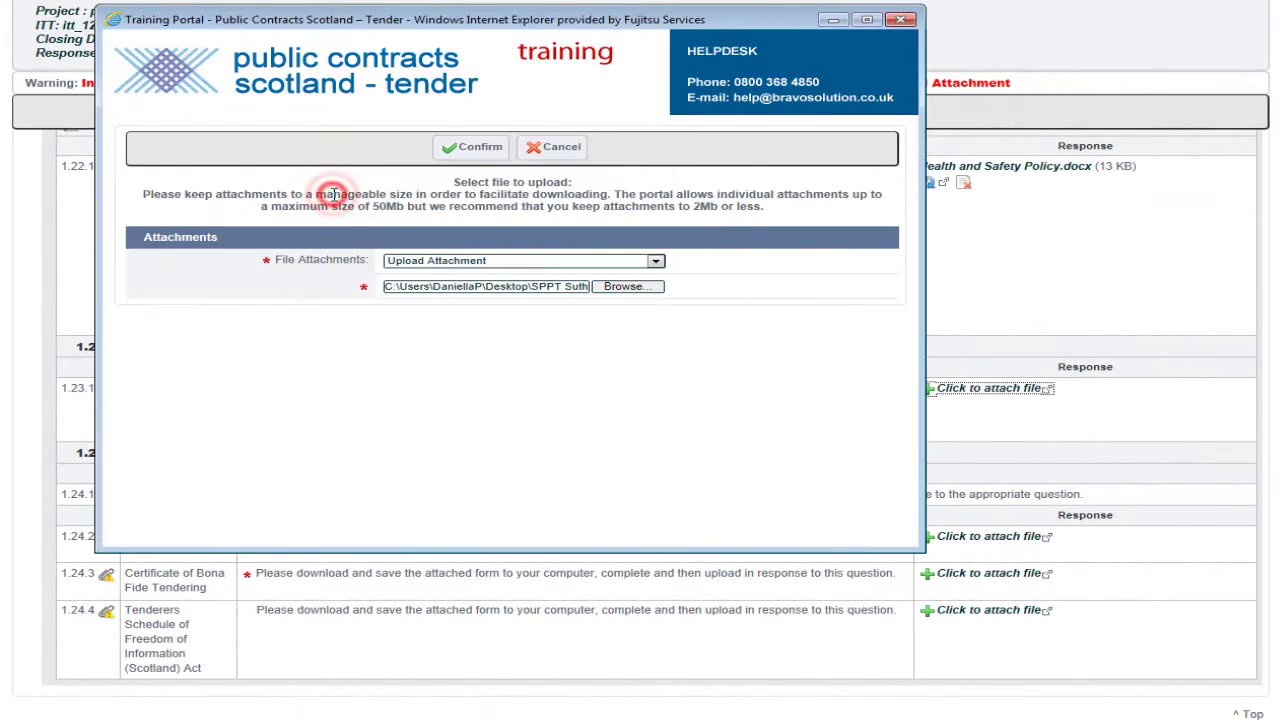
{"action": "left_click", "coordinate": [470, 147]}
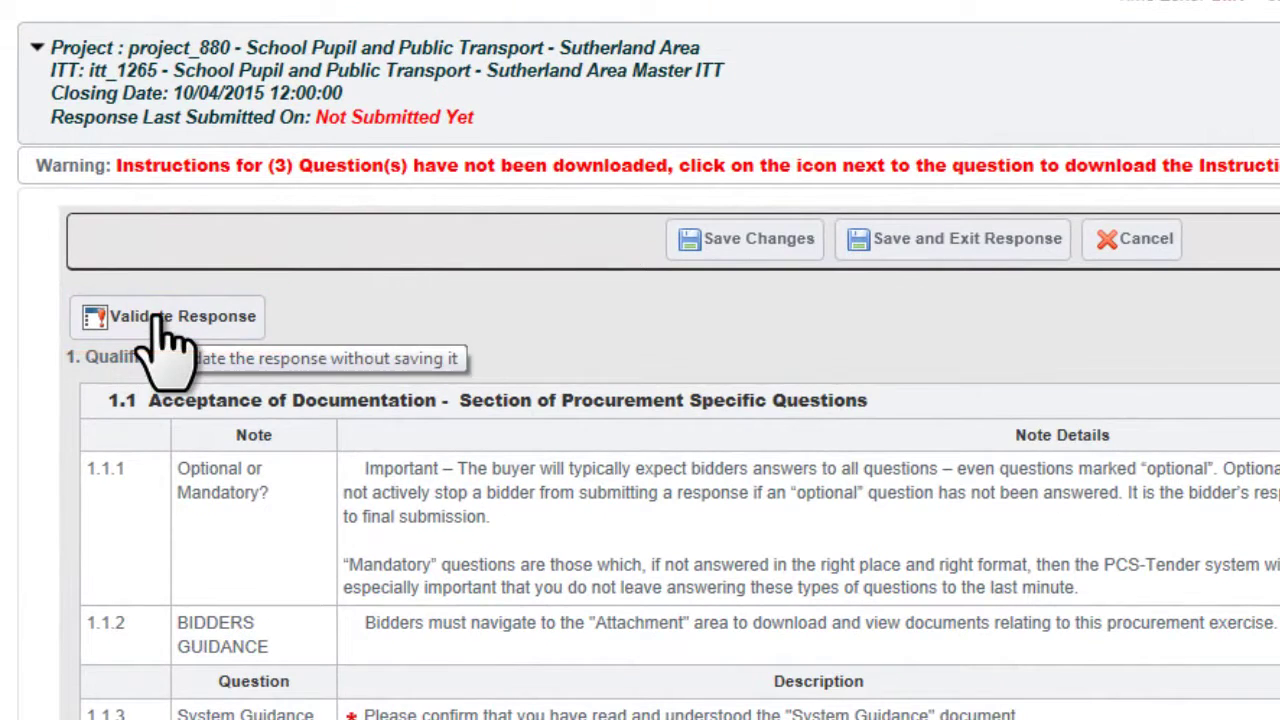
- Validate the Qualification Response and open the flagged 1.2.18 legal status choices
{"action": "left_click", "coordinate": [155, 298]}
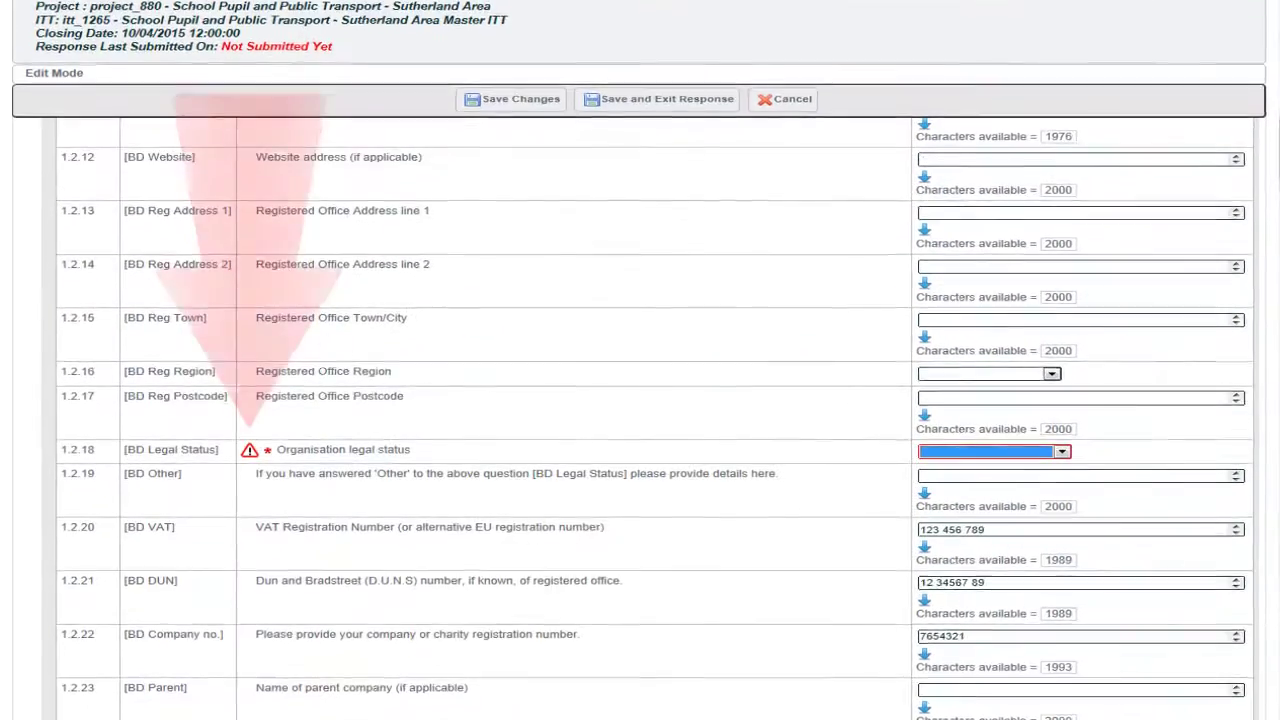
{"action": "key", "text": "alt+Down"}
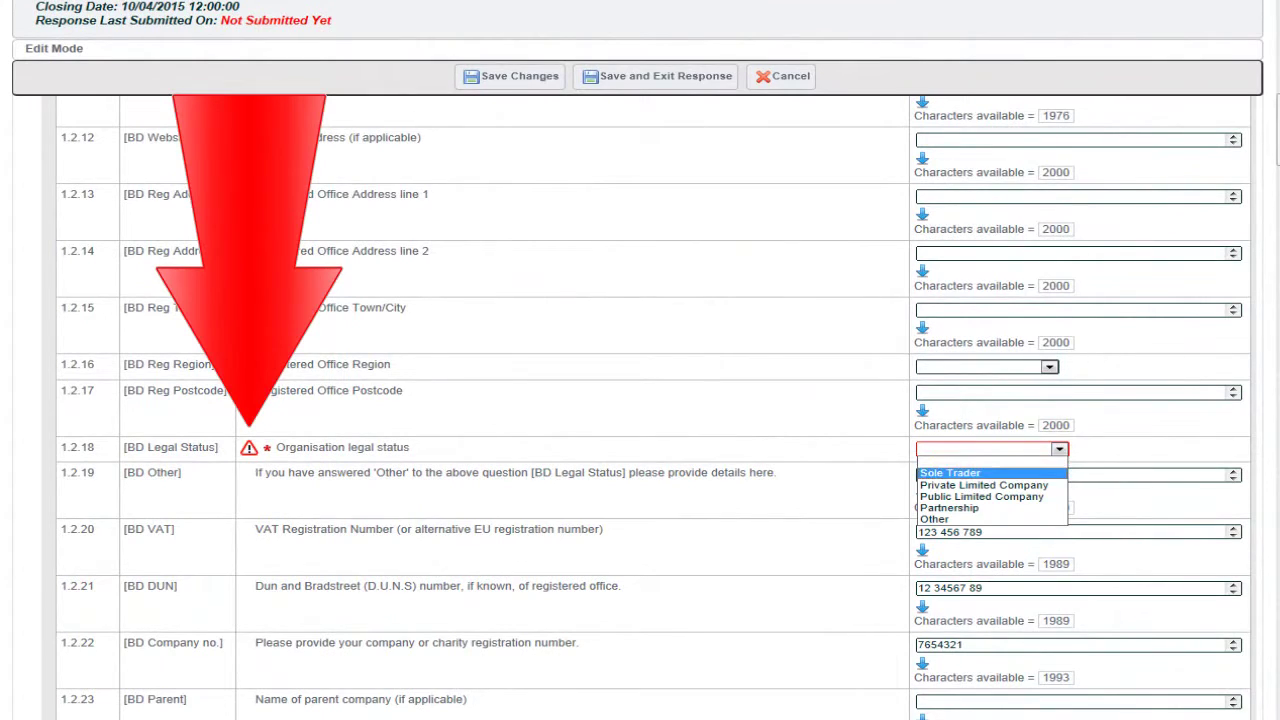
- Set the legal status to Private Limited Company and save the qualification response
{"action": "key", "text": "Down"}
{"action": "key", "text": "Return"}
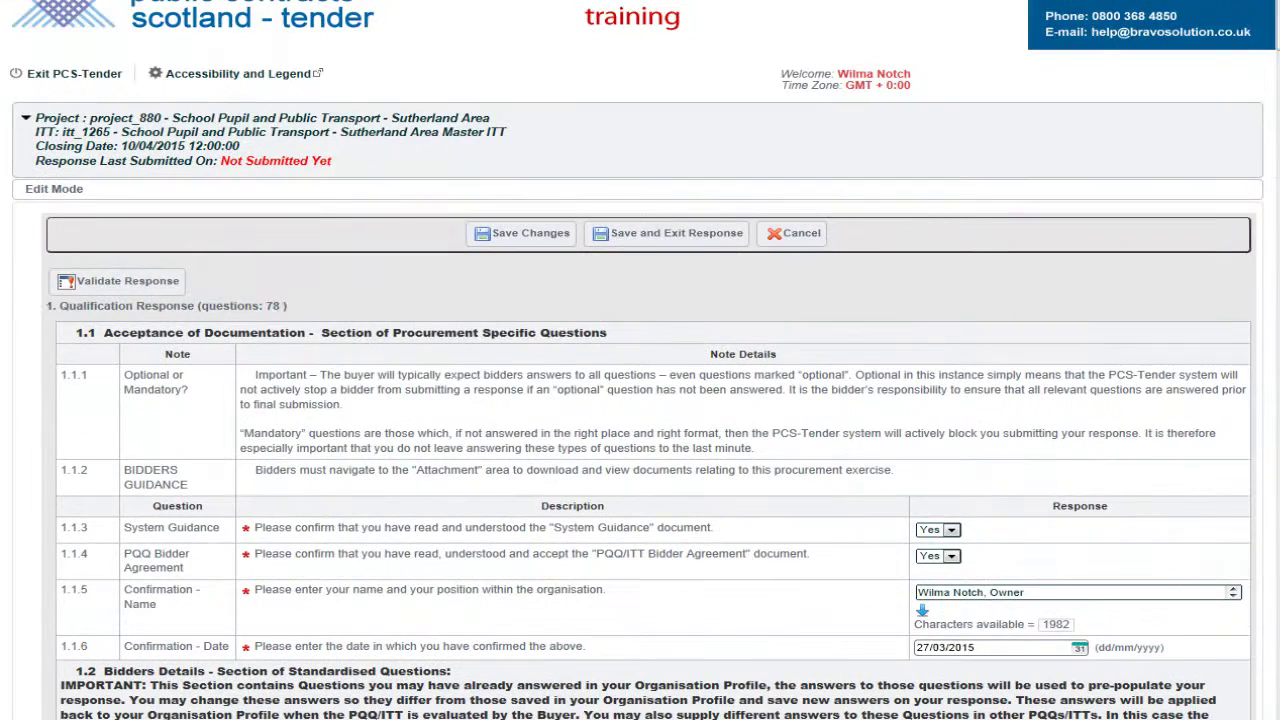
{"action": "left_click", "coordinate": [640, 240]}
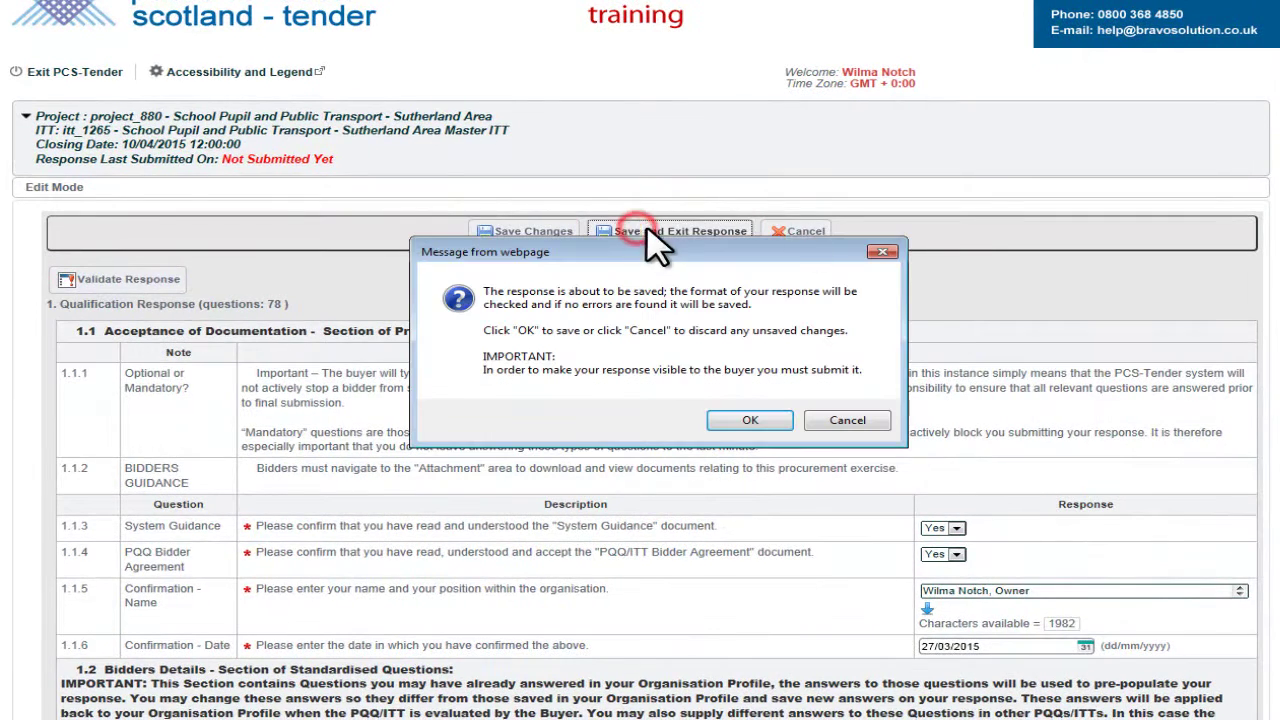
{"action": "left_click", "coordinate": [750, 421]}
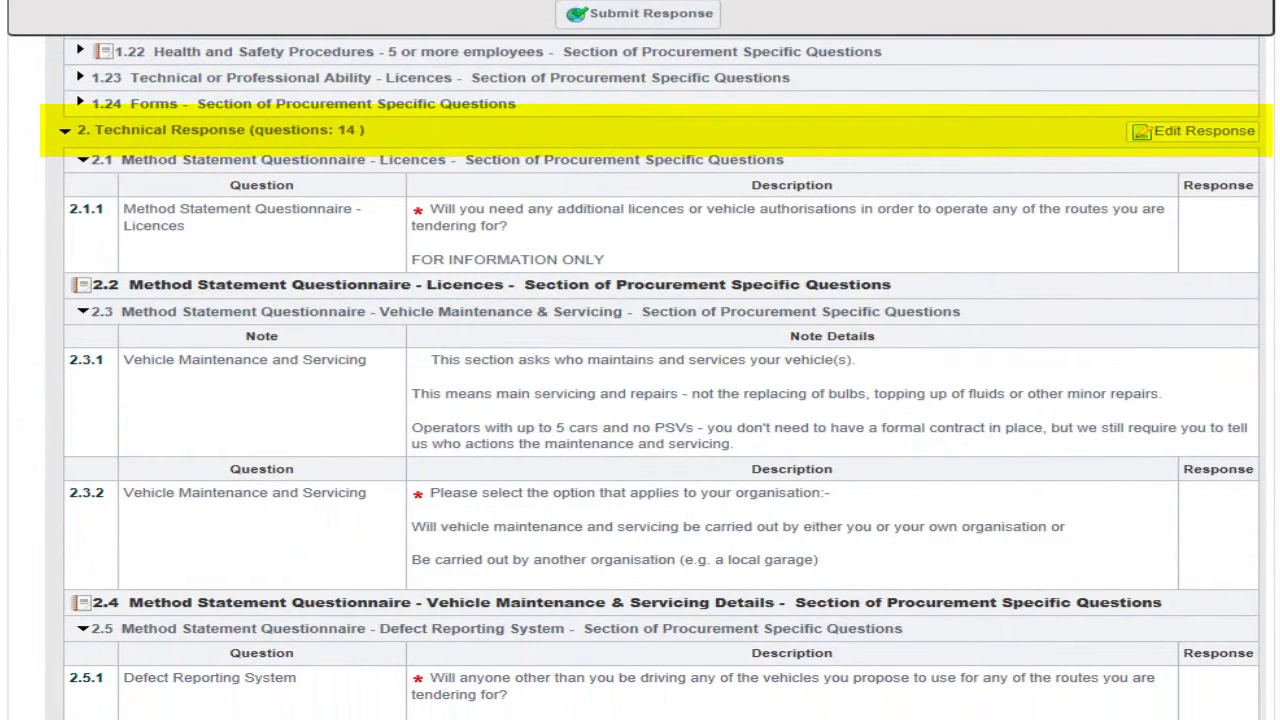
- Answer No to question 2.1.1 and name Top Vehicle Servicing Ltd as the servicing garage
{"action": "left_click", "coordinate": [1195, 131]}
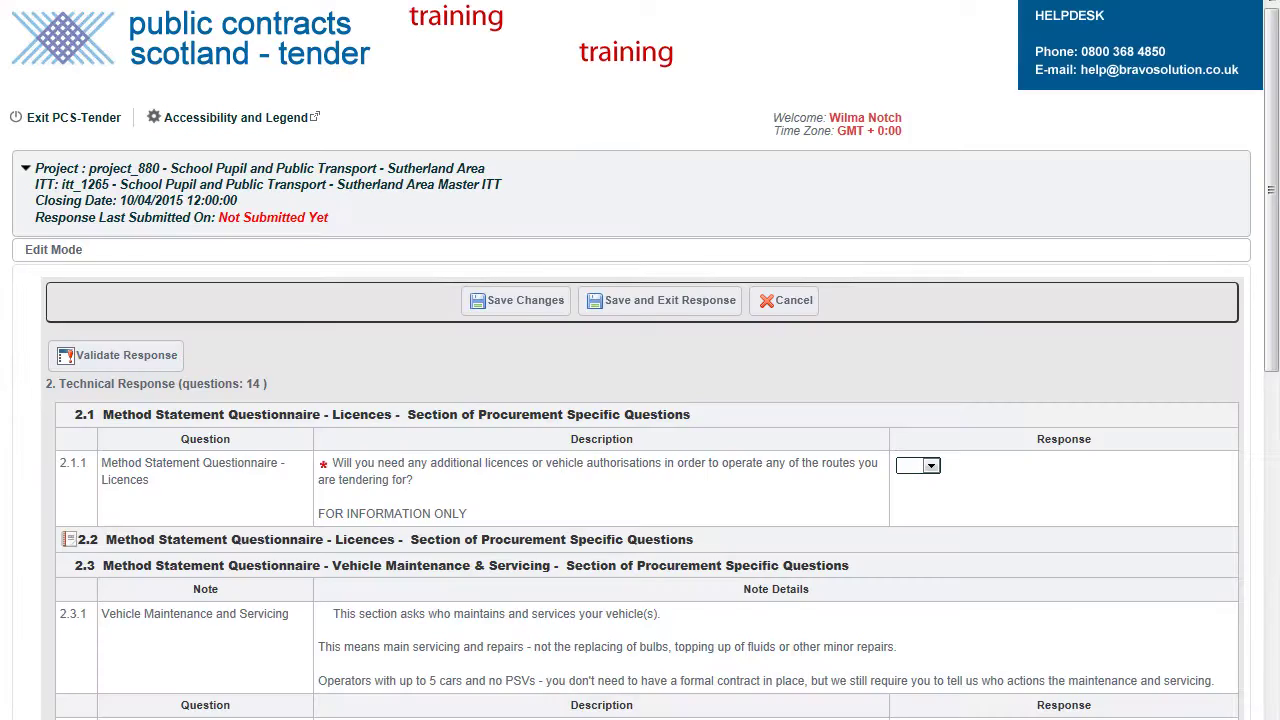
{"action": "left_click", "coordinate": [930, 468]}
{"action": "left_click", "coordinate": [928, 507]}
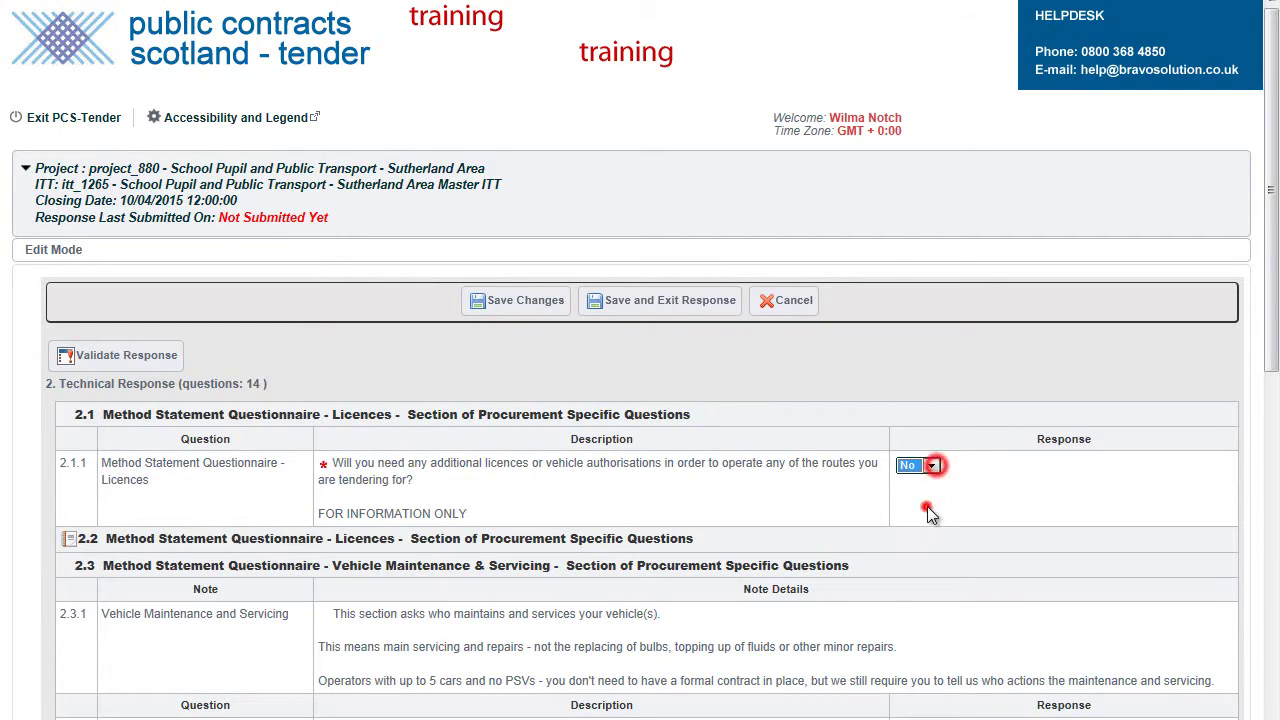
{"action": "scroll", "coordinate": [1270, 340], "scroll_direction": "down", "scroll_amount": 5}
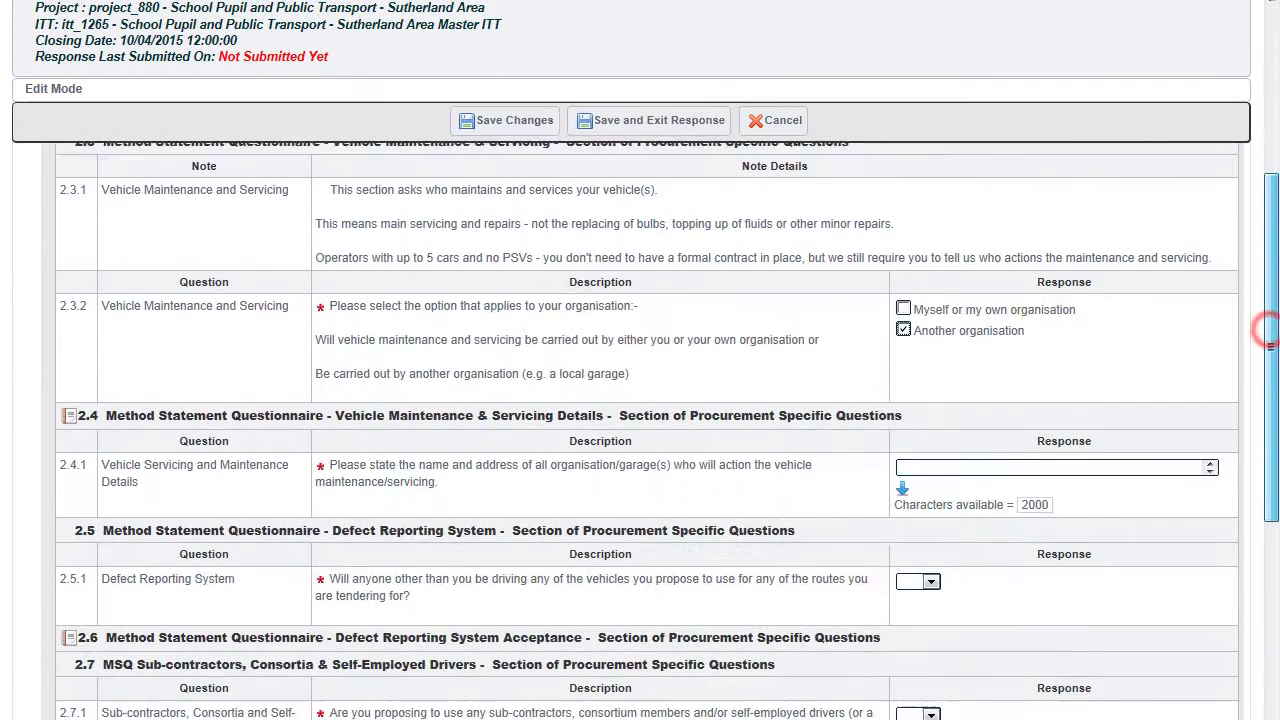
{"action": "type", "text": "Top"}
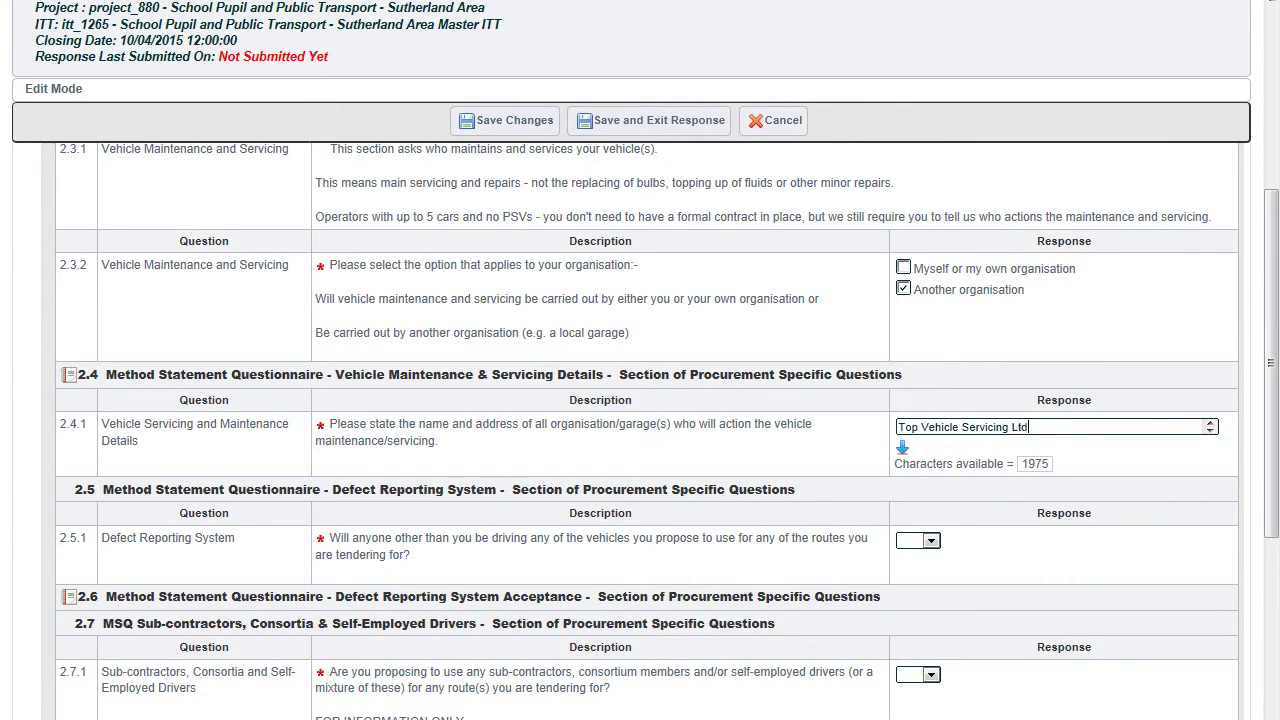
{"action": "type", "text": "Vehicle Servicing Ltd"}
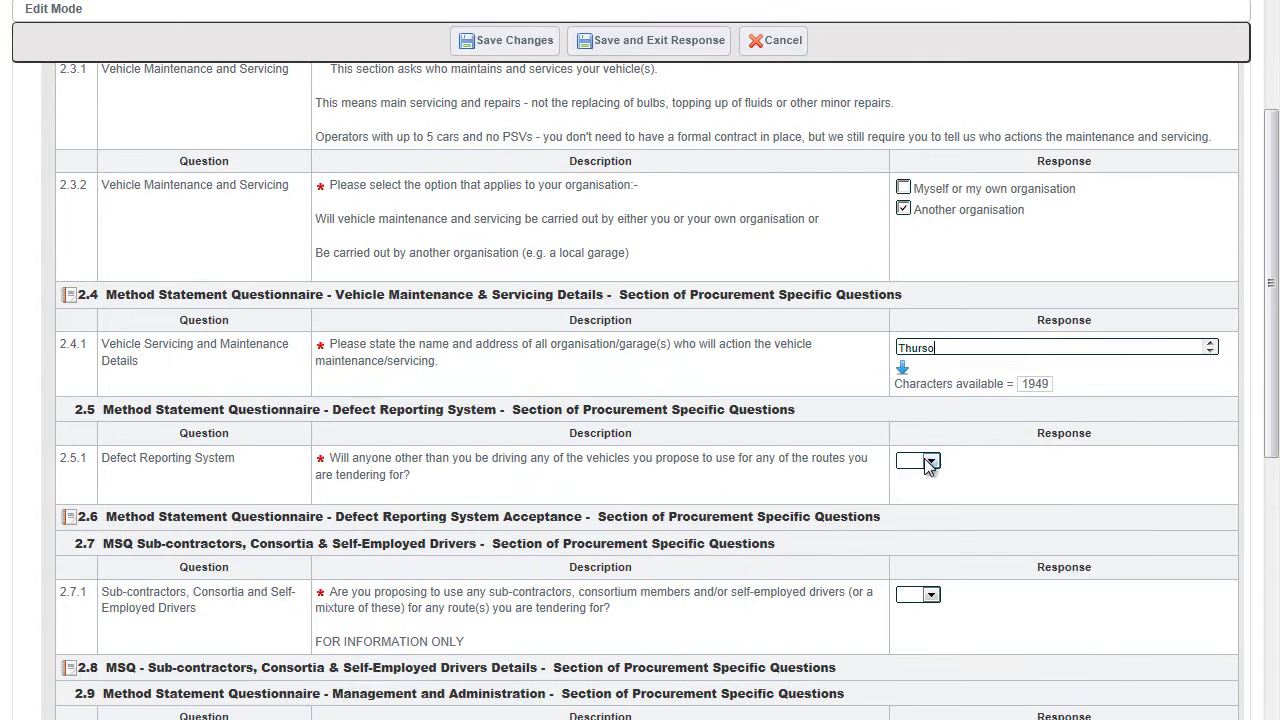
- Answer Yes to questions 2.5.1 and 2.6.1, then validate the technical response
{"action": "left_click", "coordinate": [930, 460]}
{"action": "left_click", "coordinate": [933, 484]}
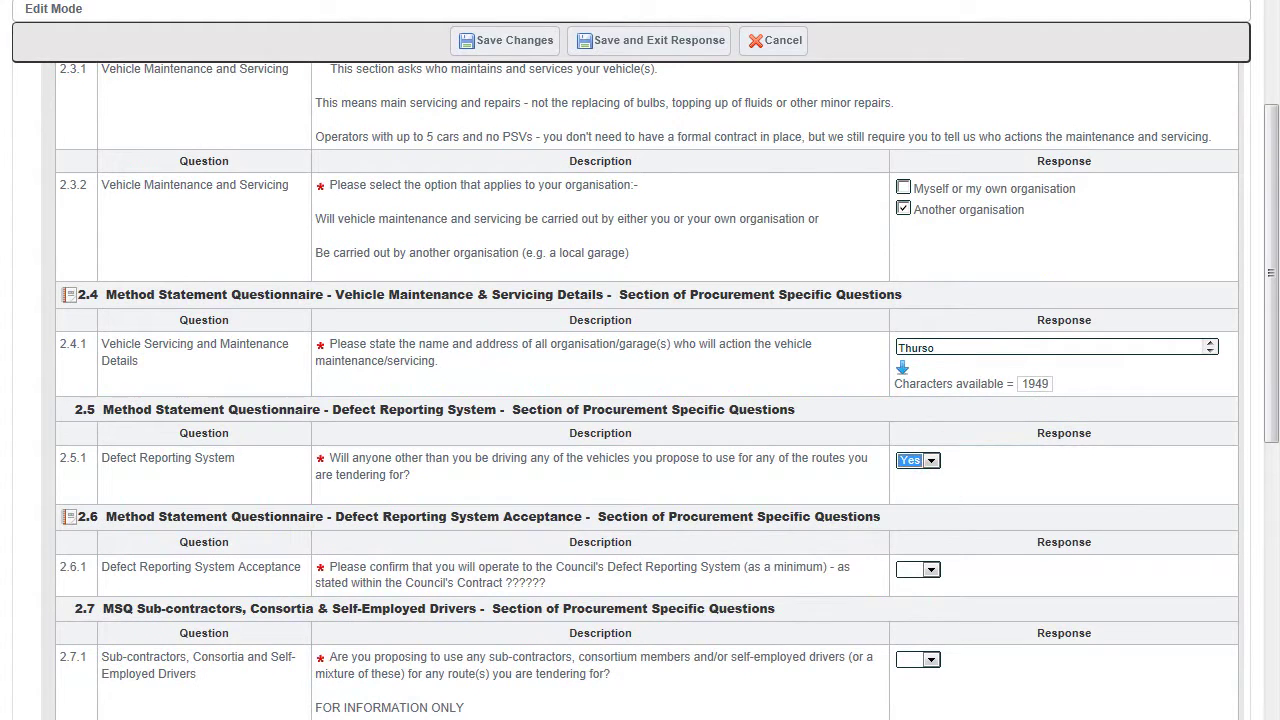
{"action": "left_click", "coordinate": [930, 570]}
{"action": "left_click", "coordinate": [915, 594]}
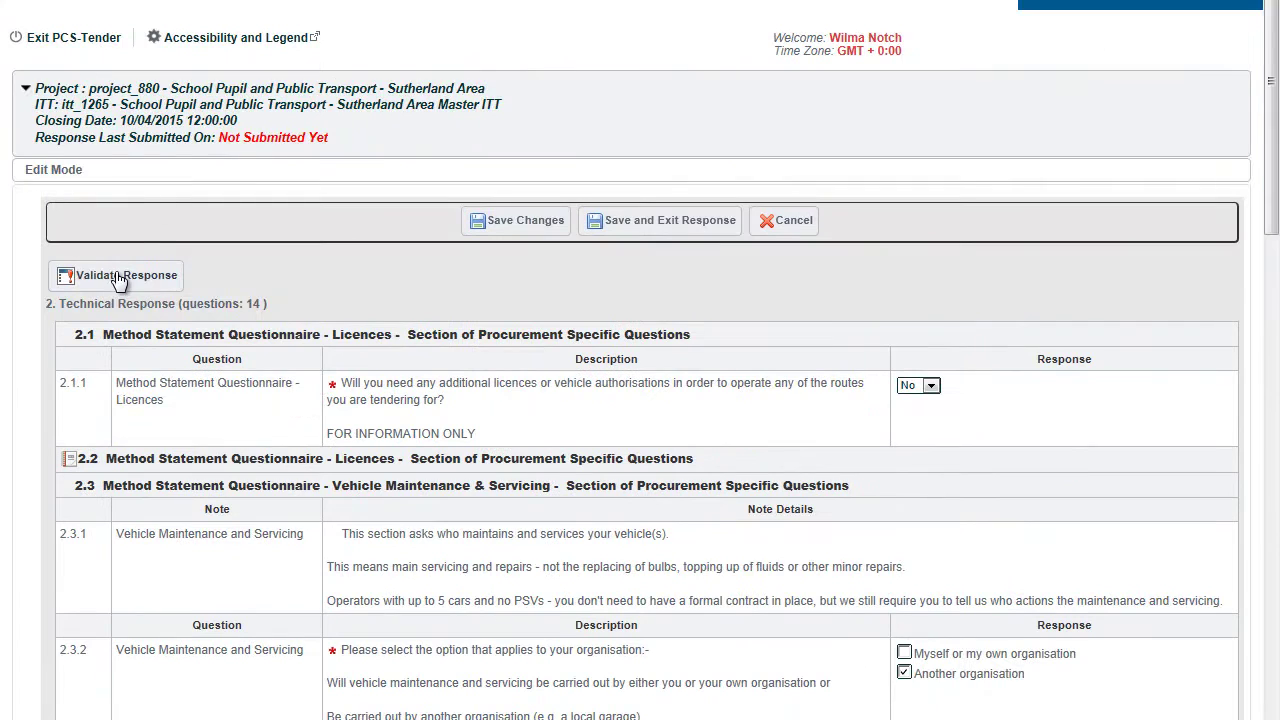
{"action": "left_click", "coordinate": [118, 278]}
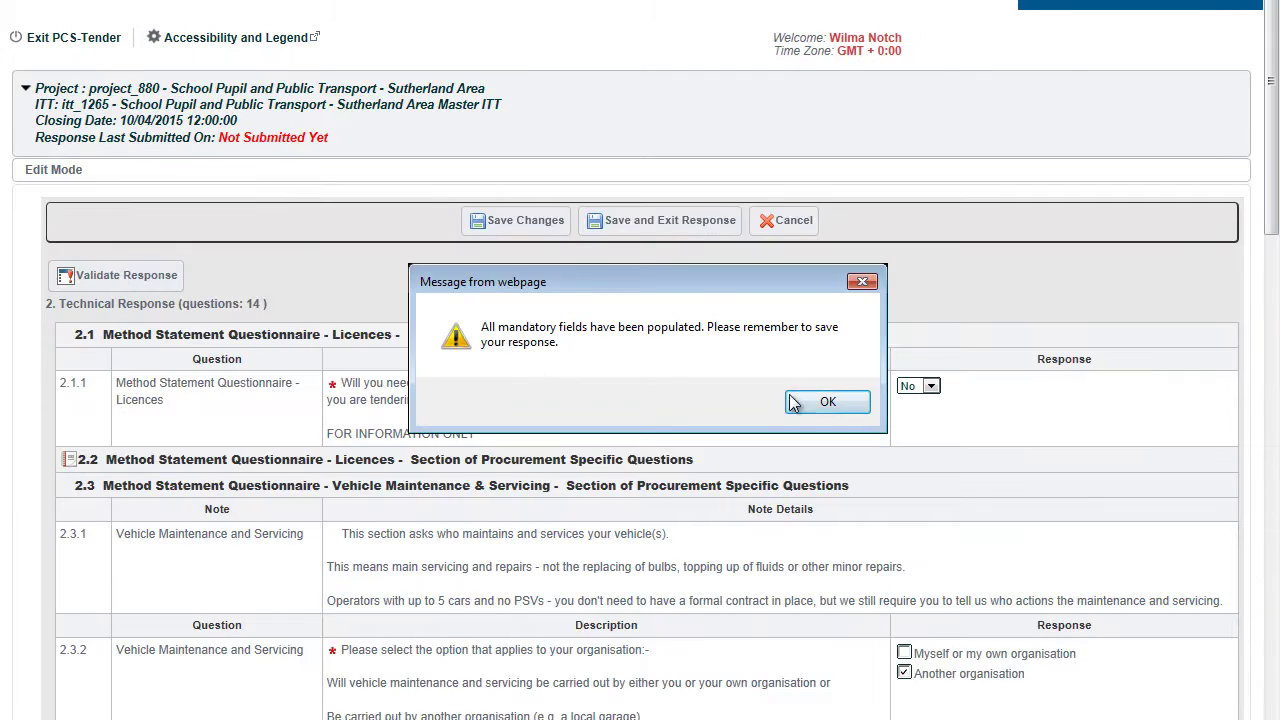
- Dismiss the validation alert and save the technical response, confirming the save
{"action": "left_click", "coordinate": [826, 400]}
{"action": "left_click", "coordinate": [625, 228]}
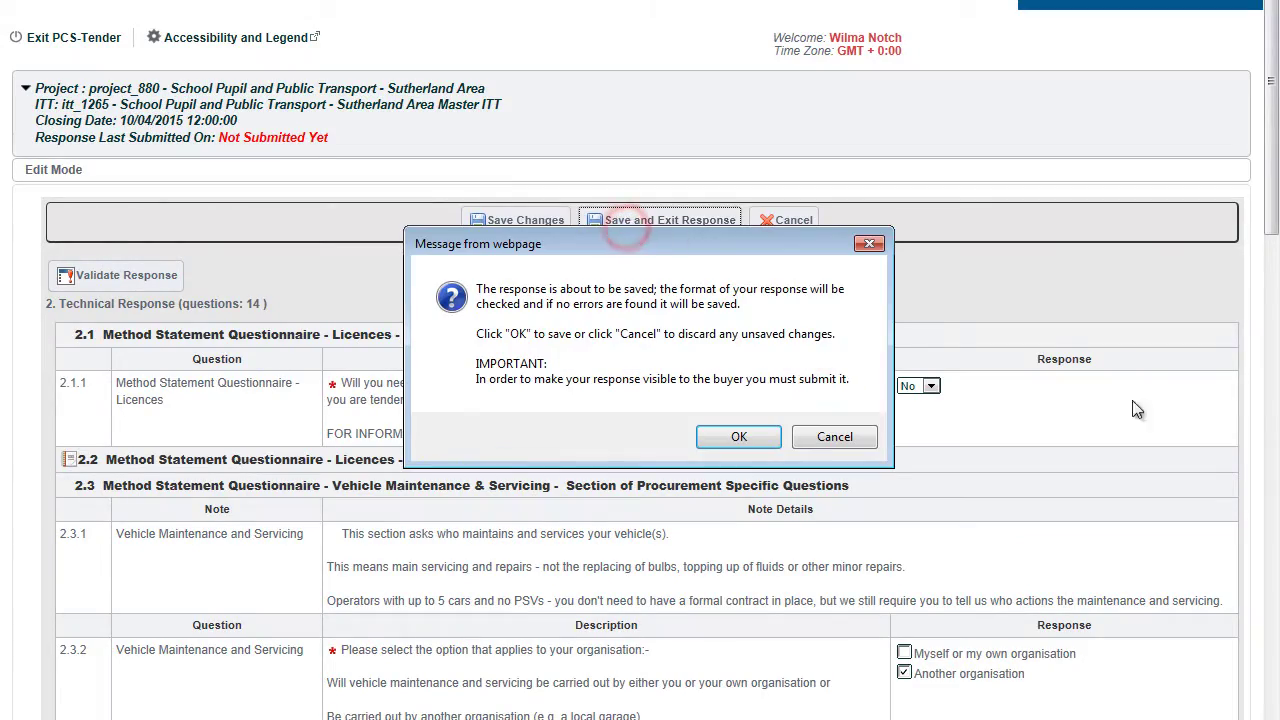
{"action": "left_click", "coordinate": [737, 437]}
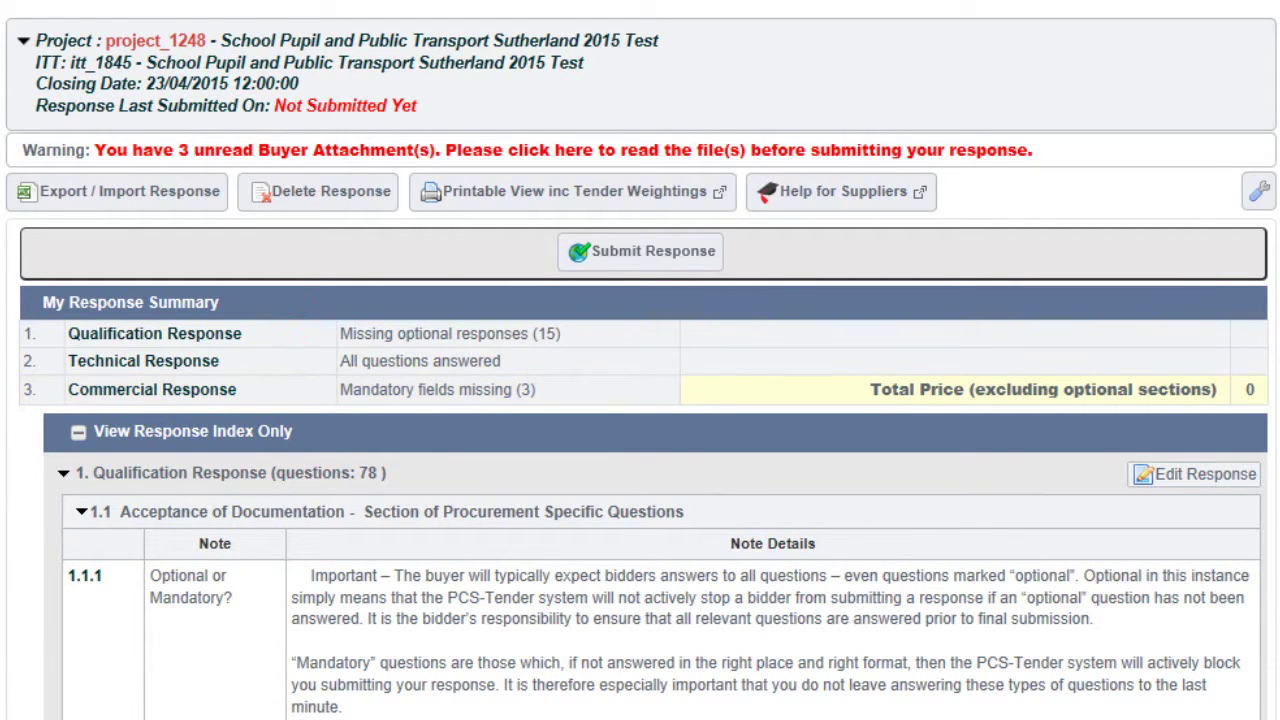
- Scroll down to section 3 Commercial Response and its Schedule of Prices and Rates
{"action": "scroll", "coordinate": [640, 400], "scroll_direction": "down", "scroll_amount": 20}
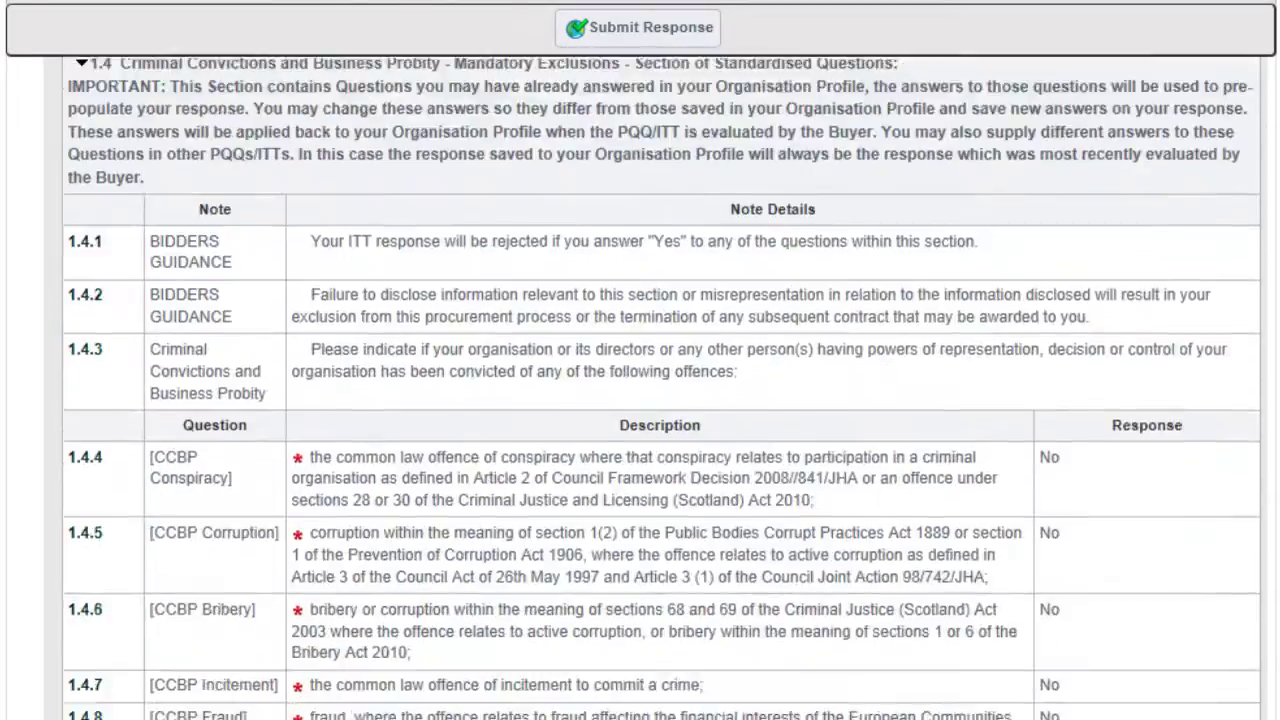
{"action": "scroll", "coordinate": [660, 400], "scroll_direction": "down", "scroll_amount": 20}
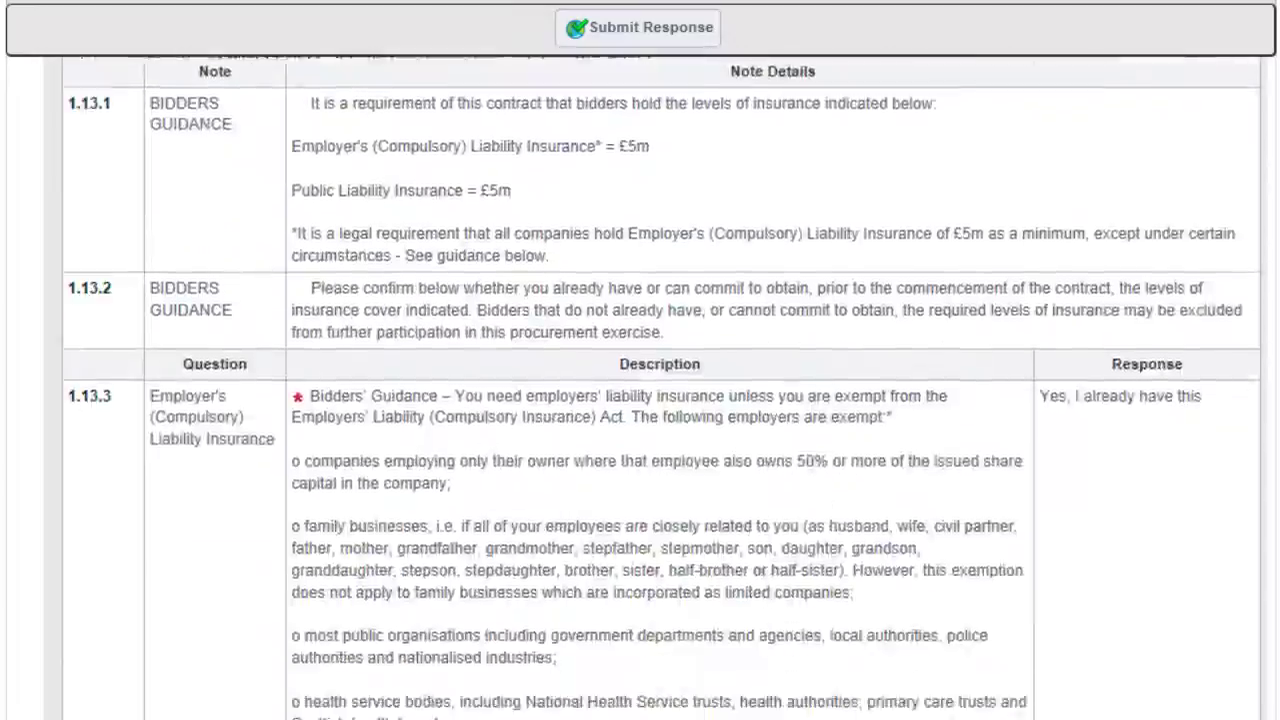
{"action": "scroll", "coordinate": [640, 400], "scroll_direction": "down", "scroll_amount": 20}
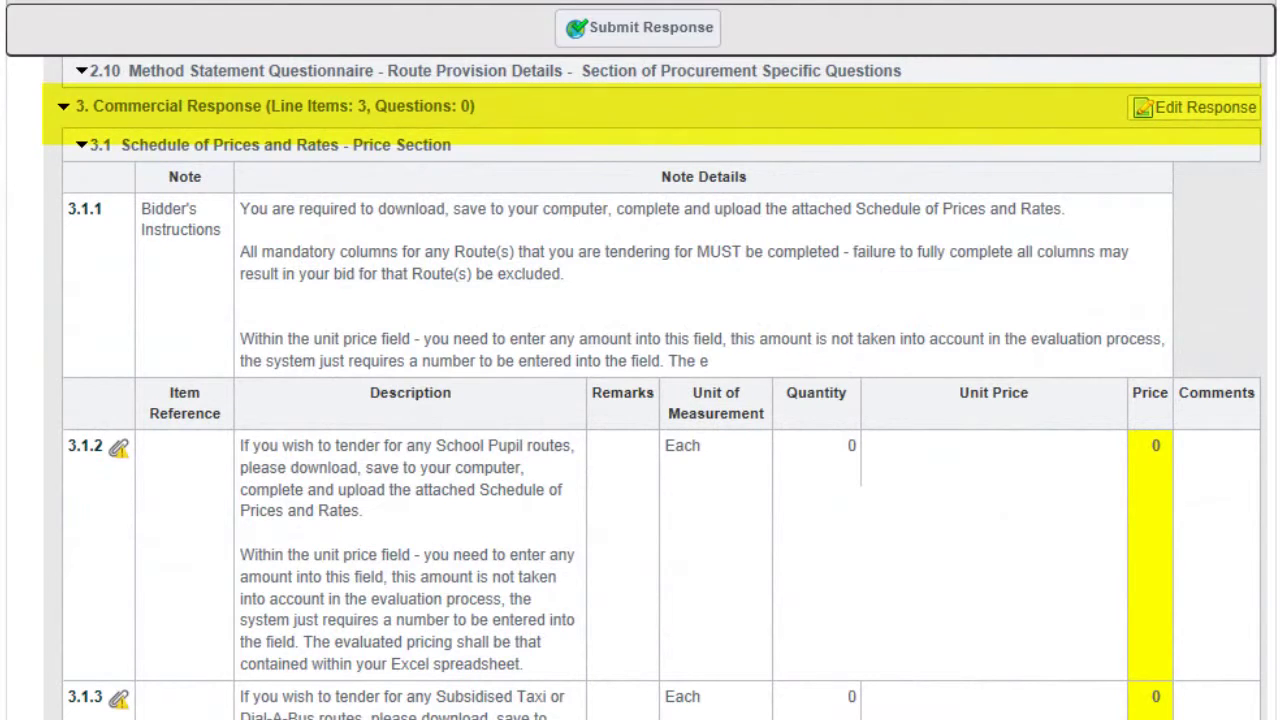
- Edit the Commercial Response and download the price schedule attached to item 3.1.2
{"action": "left_click", "coordinate": [1151, 112]}
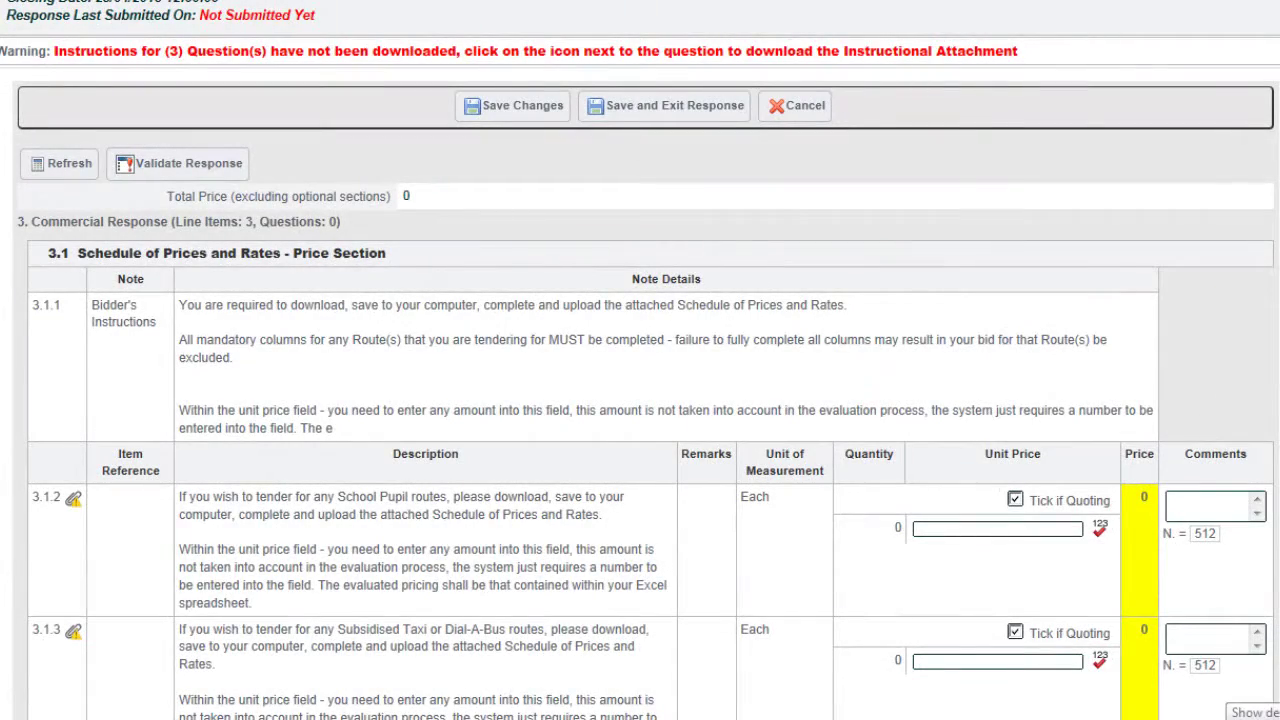
{"action": "scroll", "coordinate": [640, 400], "scroll_direction": "down", "scroll_amount": 3}
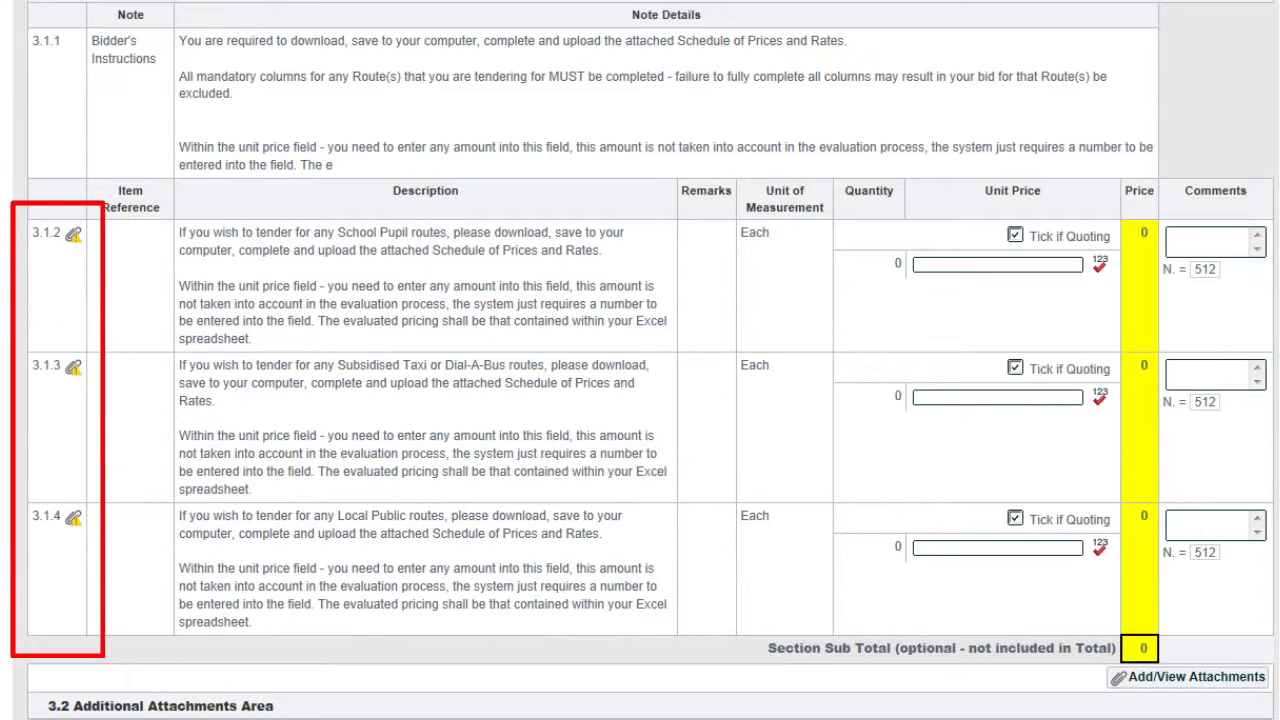
{"action": "left_click", "coordinate": [73, 234]}
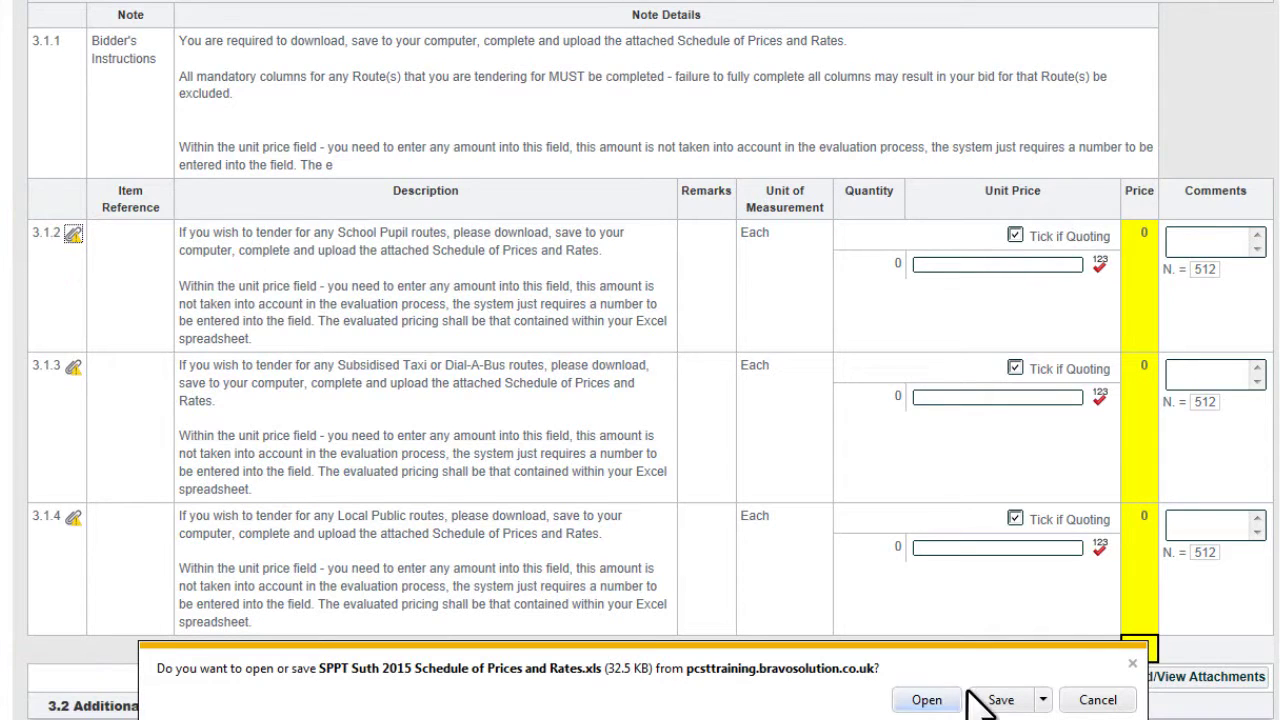
- Choose Save as for the Schedule of Prices and Rates spreadsheet download
{"action": "left_click", "coordinate": [1043, 700]}
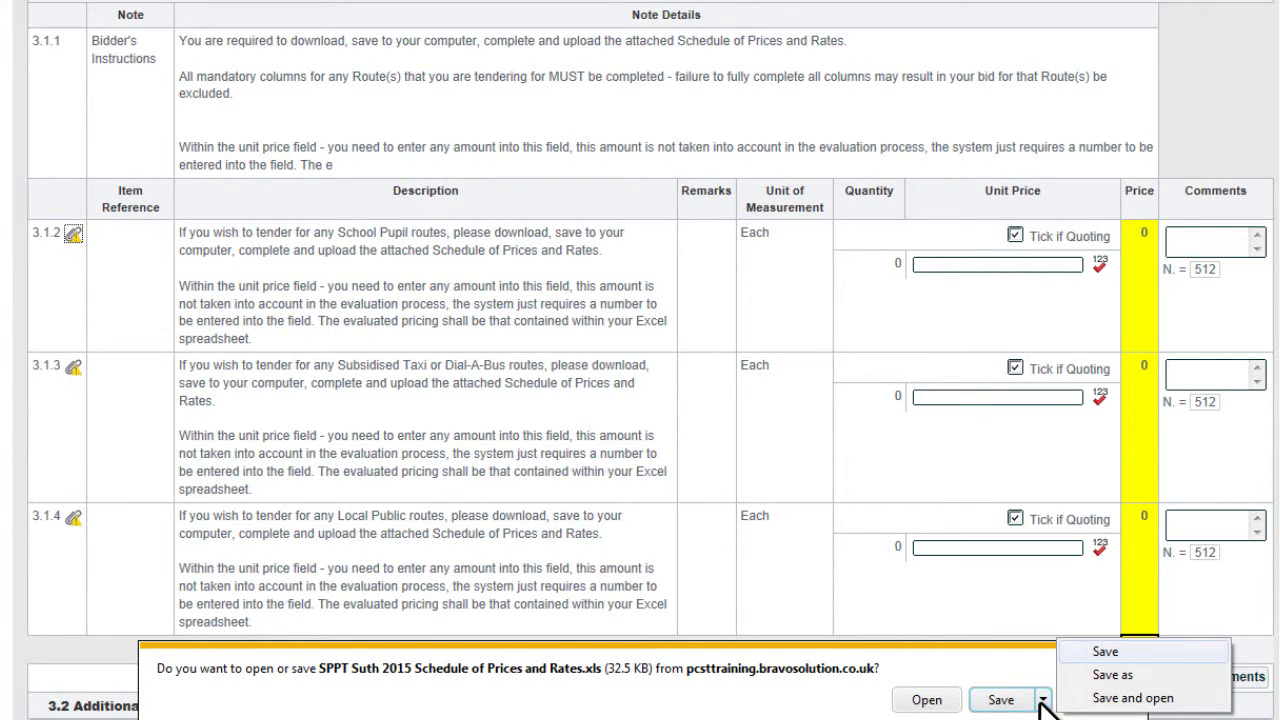
{"action": "left_click", "coordinate": [1114, 675]}
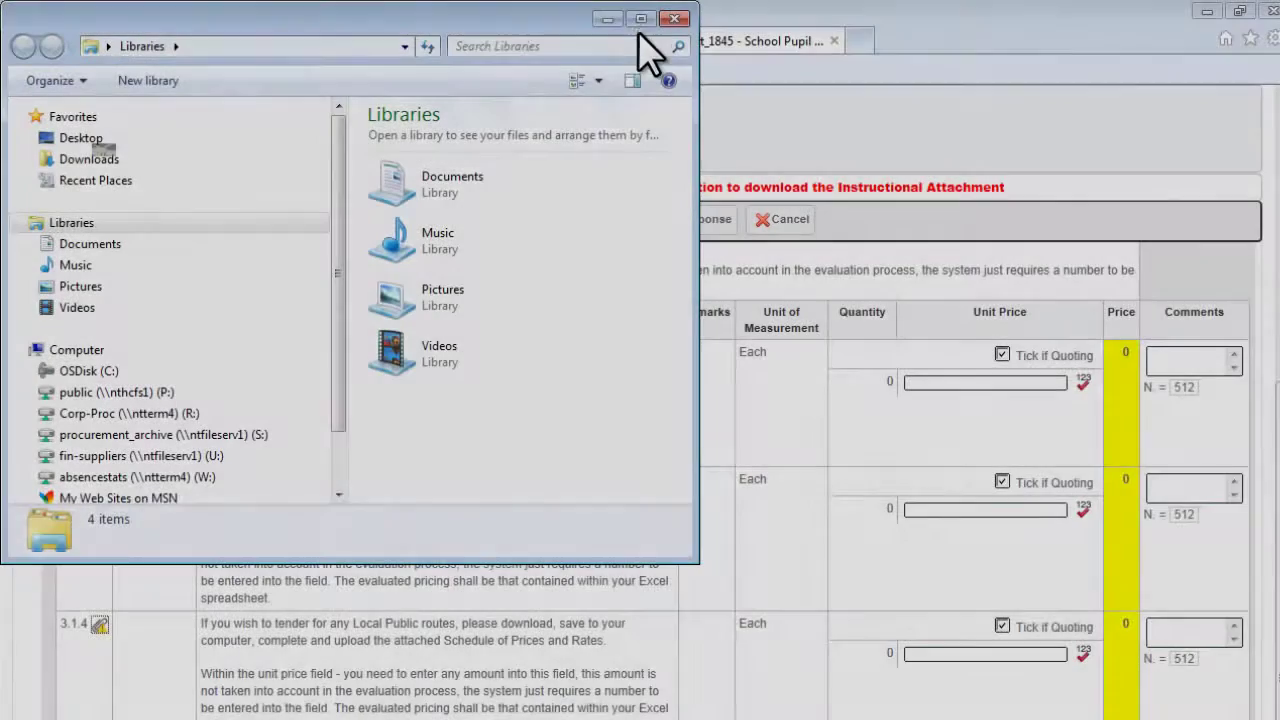
- Maximize the window and open the School Pupil Routes folder on the Desktop
{"action": "left_click", "coordinate": [640, 20]}
{"action": "left_click", "coordinate": [72, 131]}
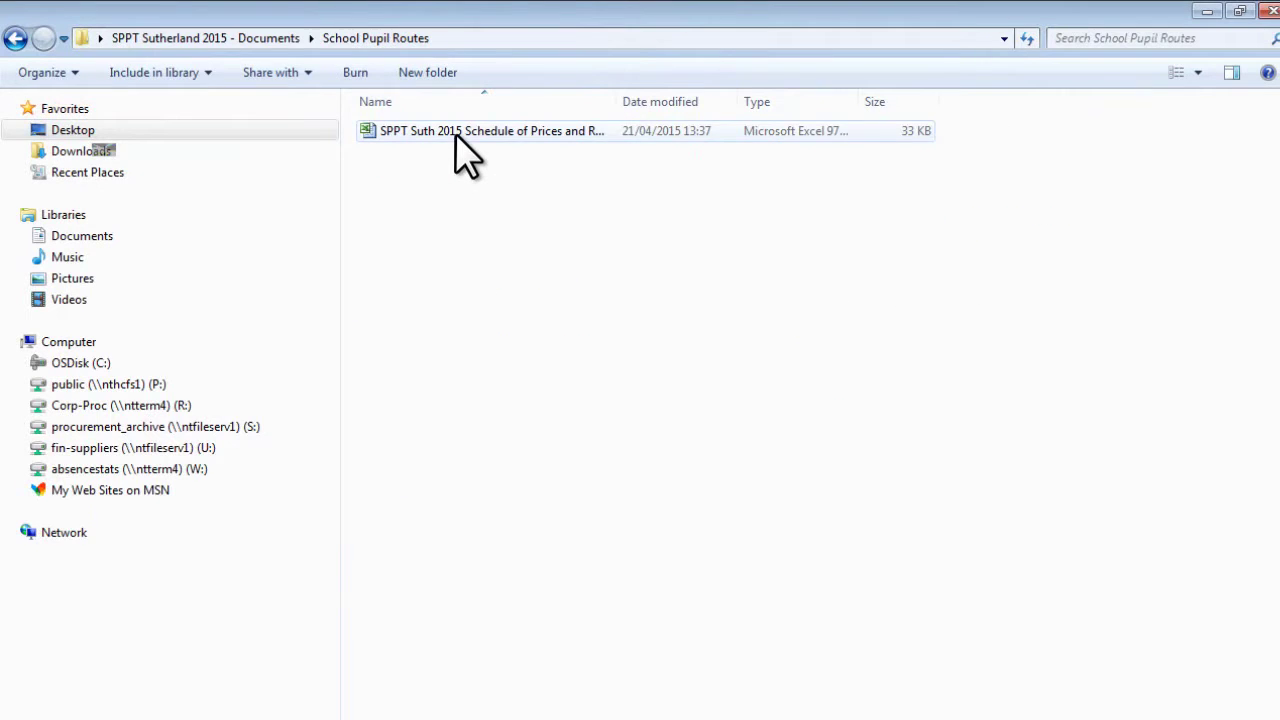
{"action": "double_click", "coordinate": [455, 133]}
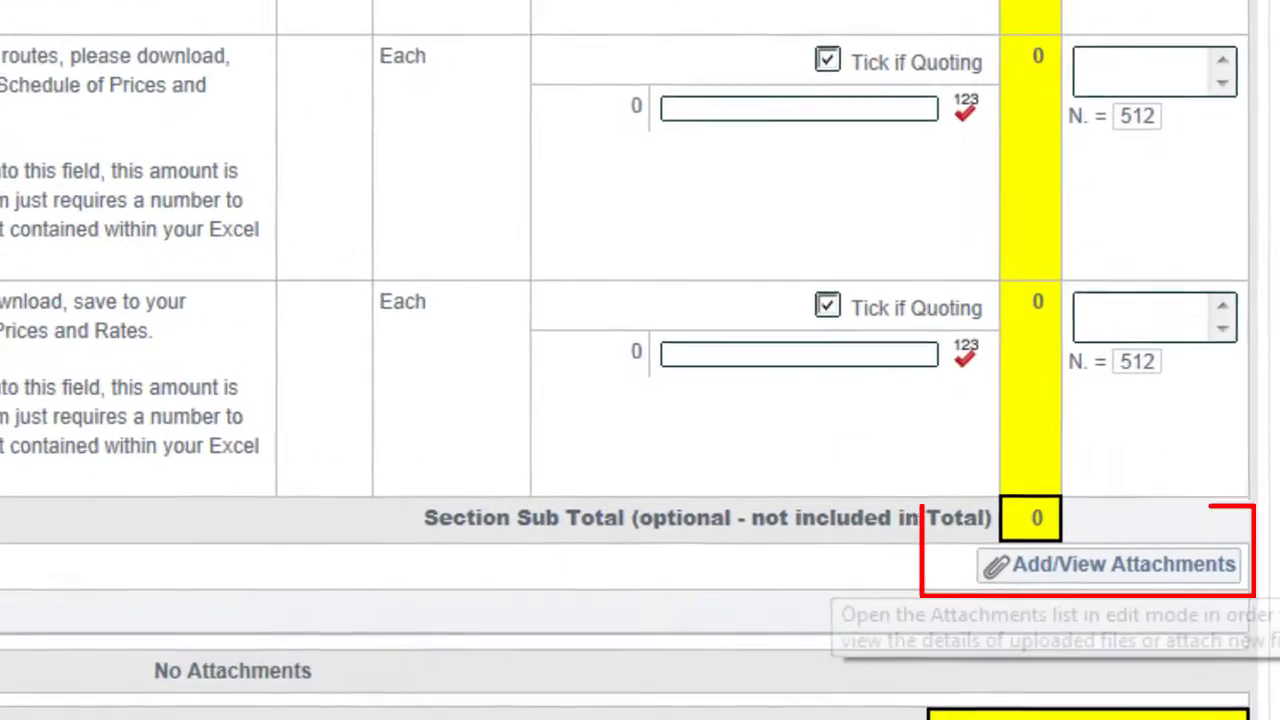
- Upload the price schedule from the SPPT Sutherland 2015 - Documents folder, described as 'School Pupil Routes'
{"action": "left_click", "coordinate": [1110, 564]}
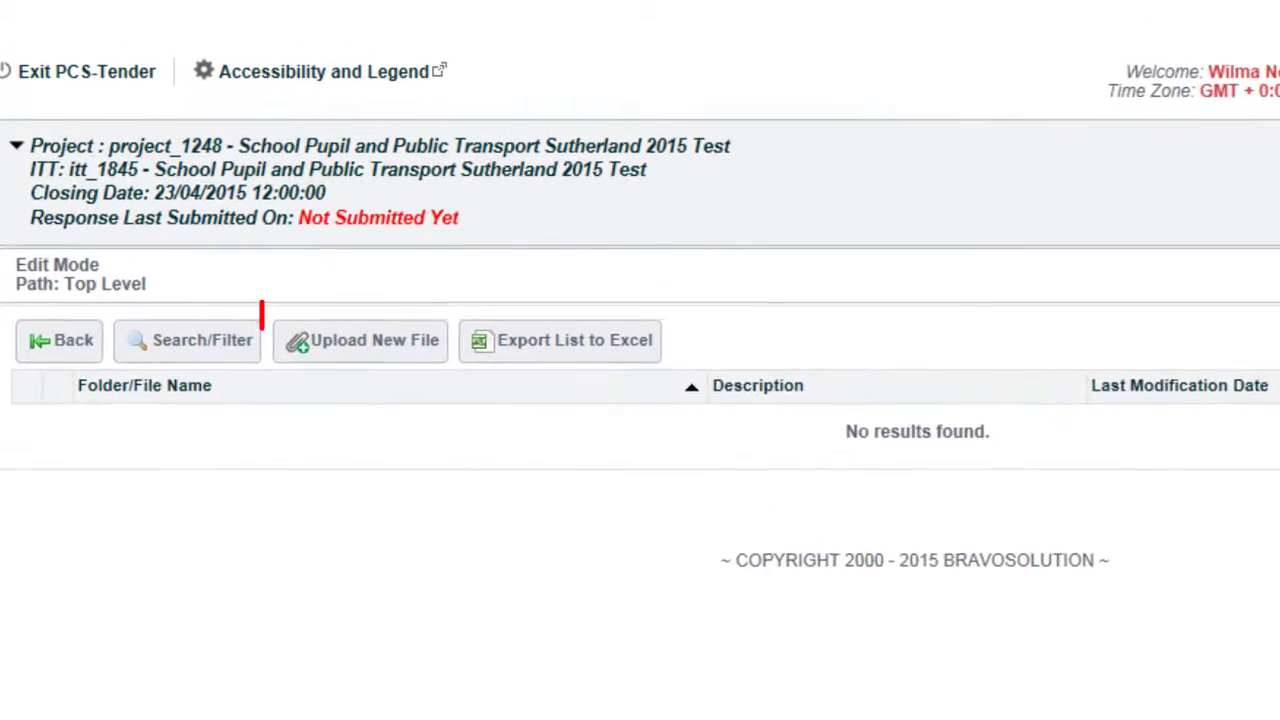
{"action": "left_click", "coordinate": [372, 344]}
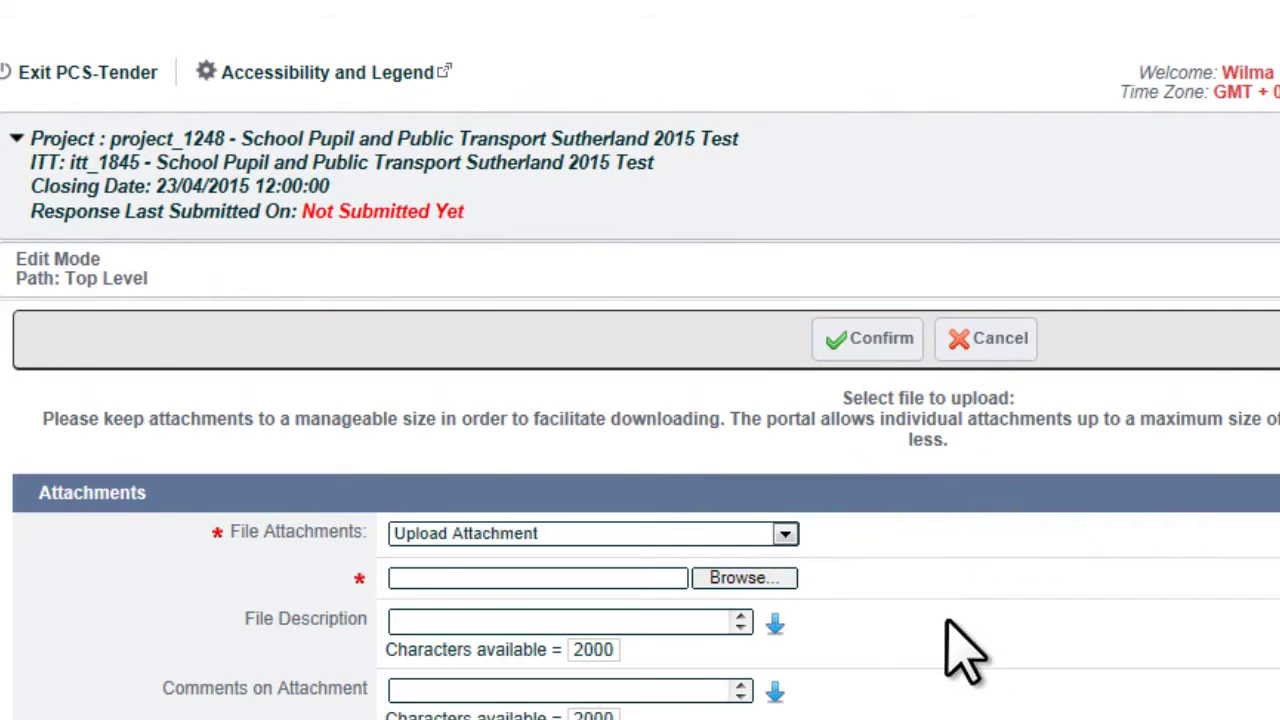
{"action": "left_click", "coordinate": [740, 579]}
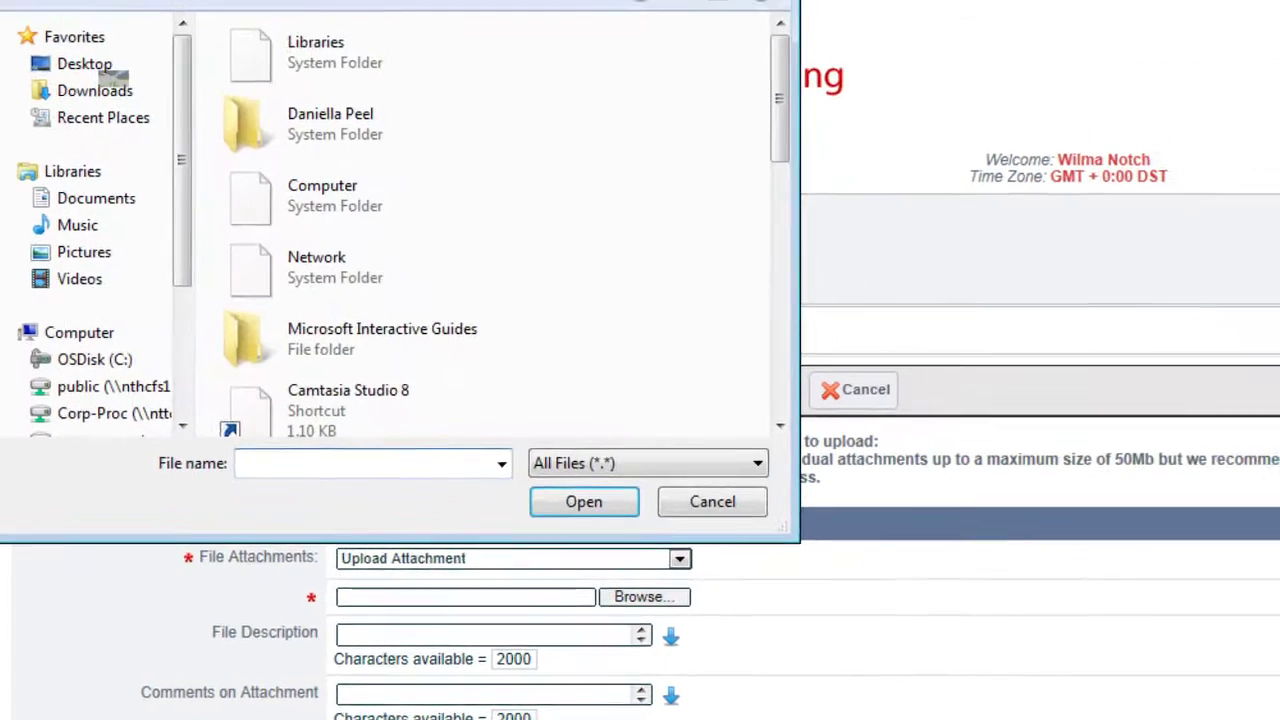
{"action": "scroll", "coordinate": [364, 140], "scroll_direction": "down", "scroll_amount": 5}
{"action": "double_click", "coordinate": [364, 136]}
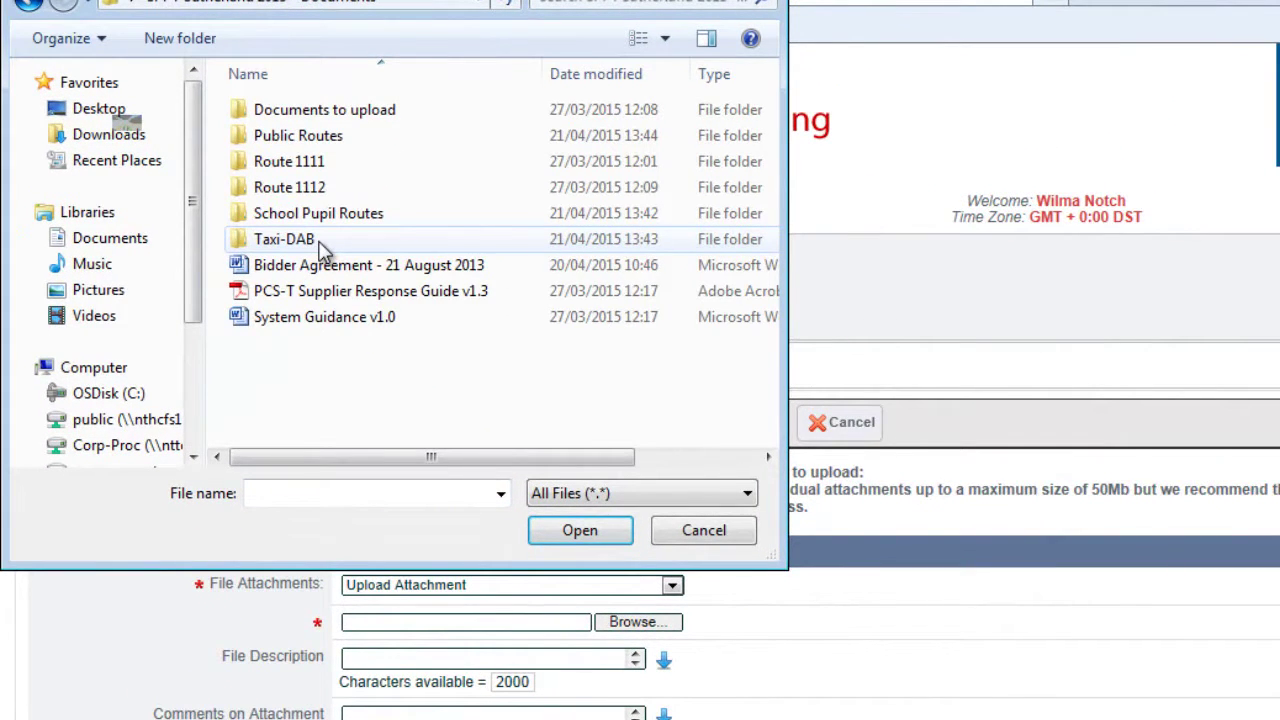
{"action": "double_click", "coordinate": [320, 265]}
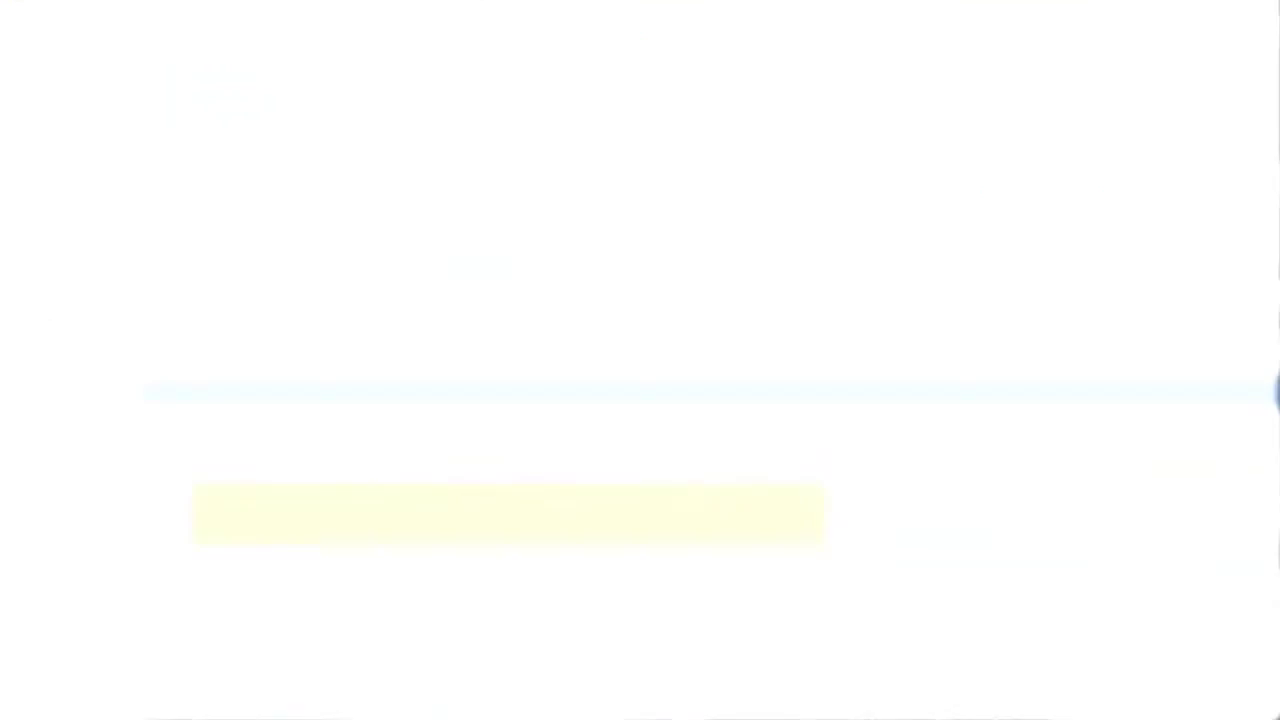
{"action": "type", "text": "Schoo"}
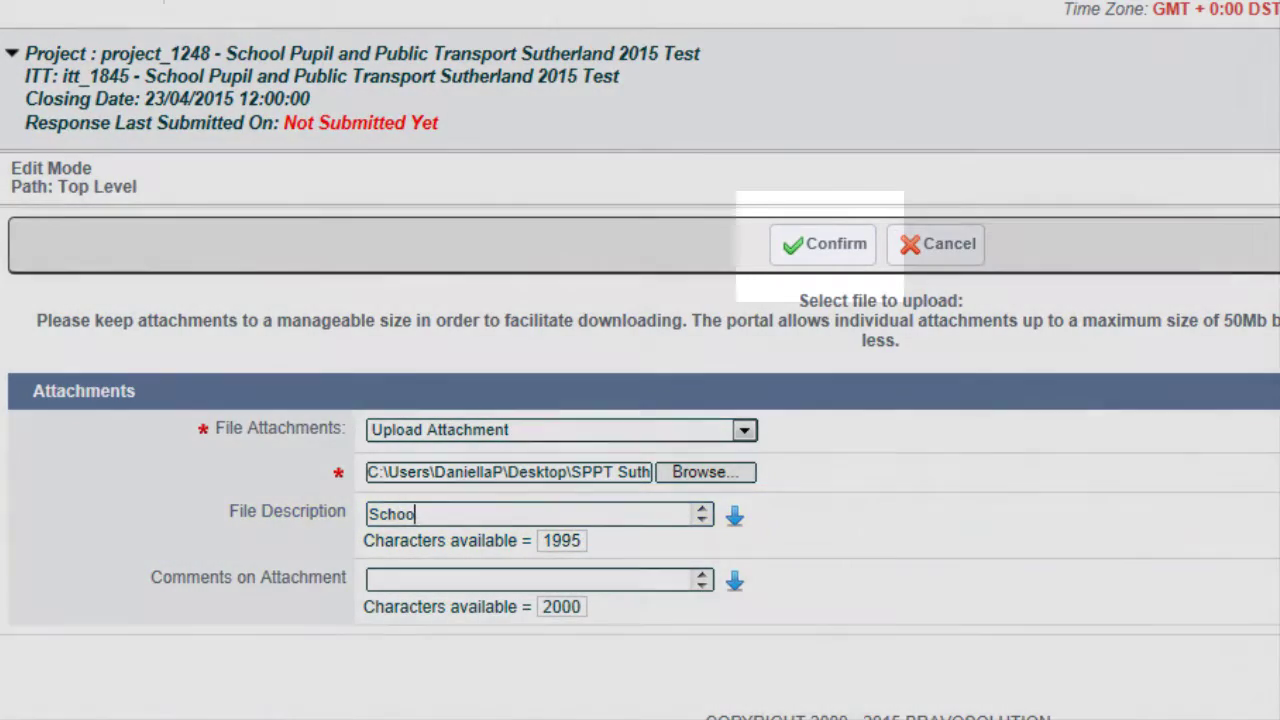
{"action": "type", "text": "l Pupil Routes"}
{"action": "left_click", "coordinate": [822, 244]}
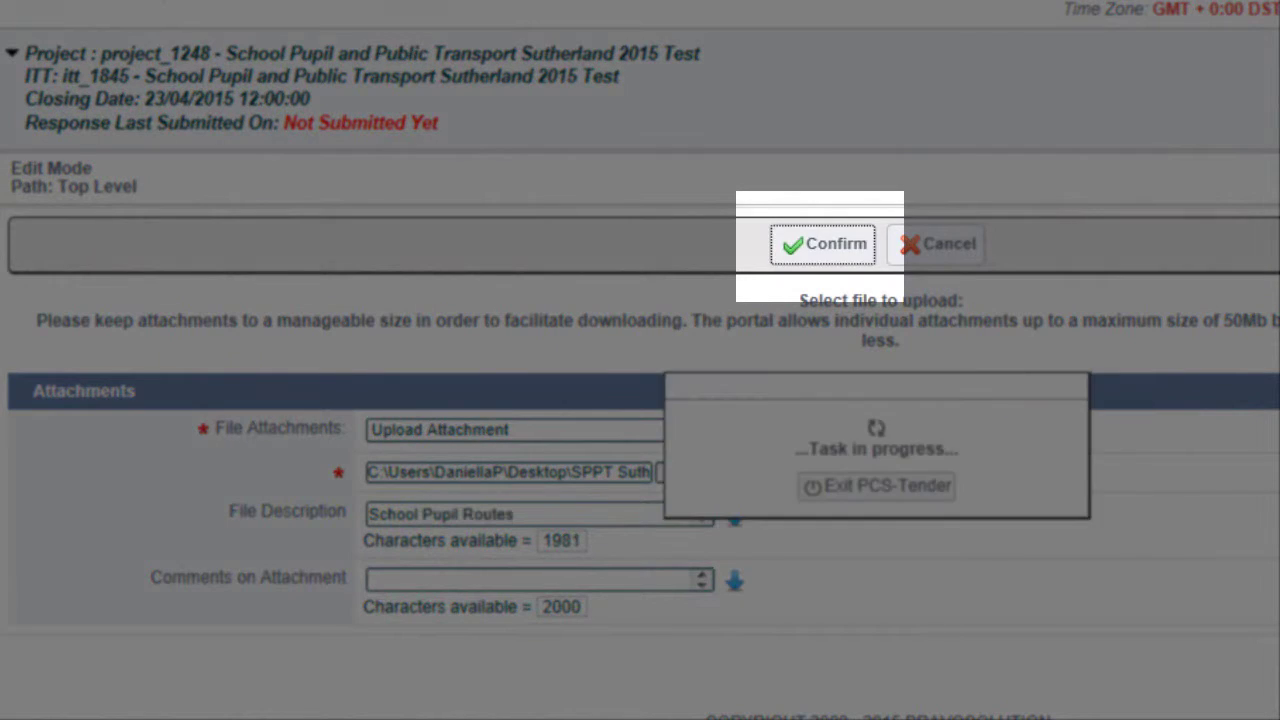